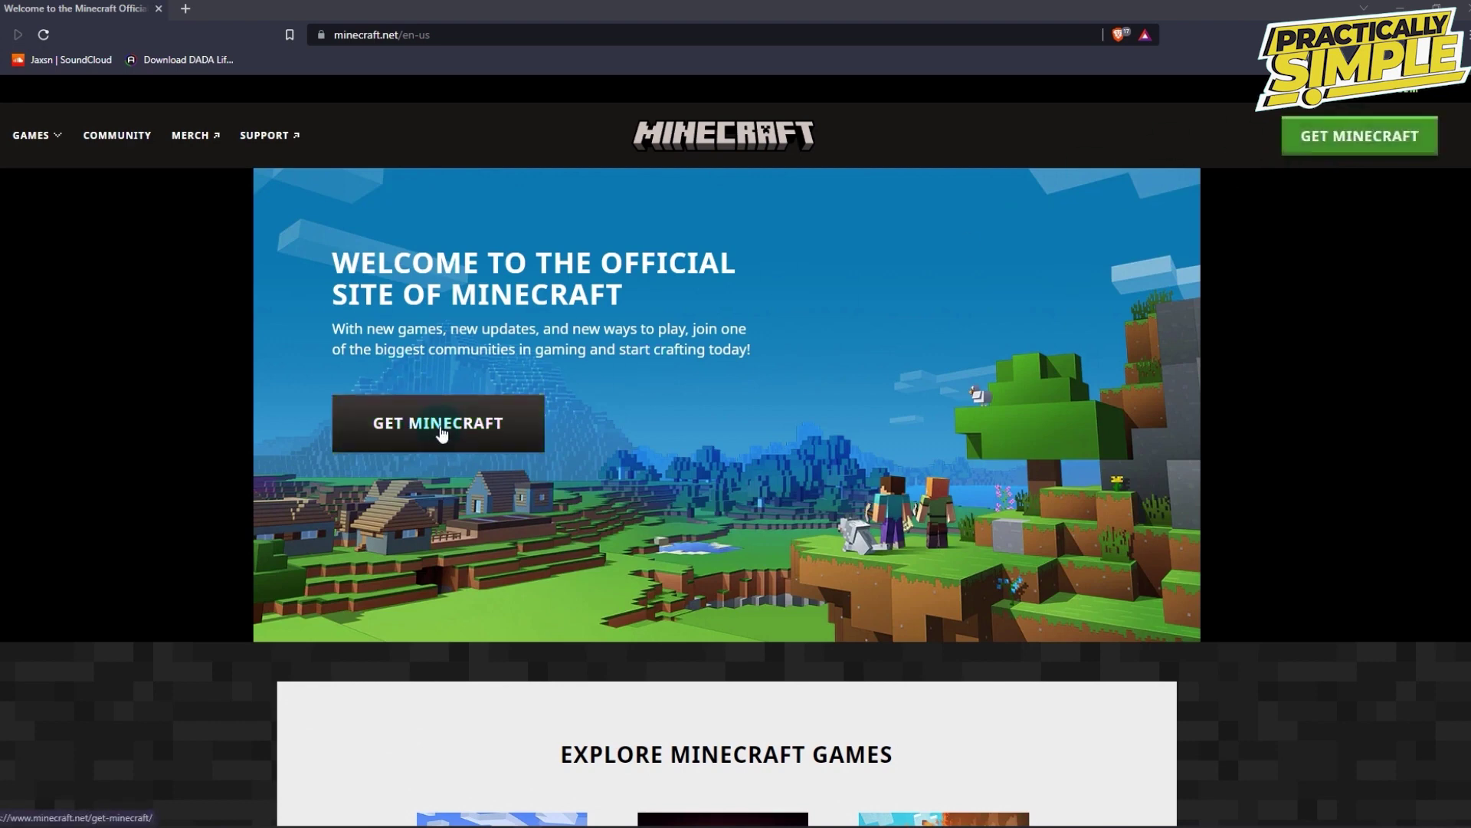
- Start buying Minecraft: Java & Bedrock Edition for PC, choosing computer as the platform to play on
click(441, 434)
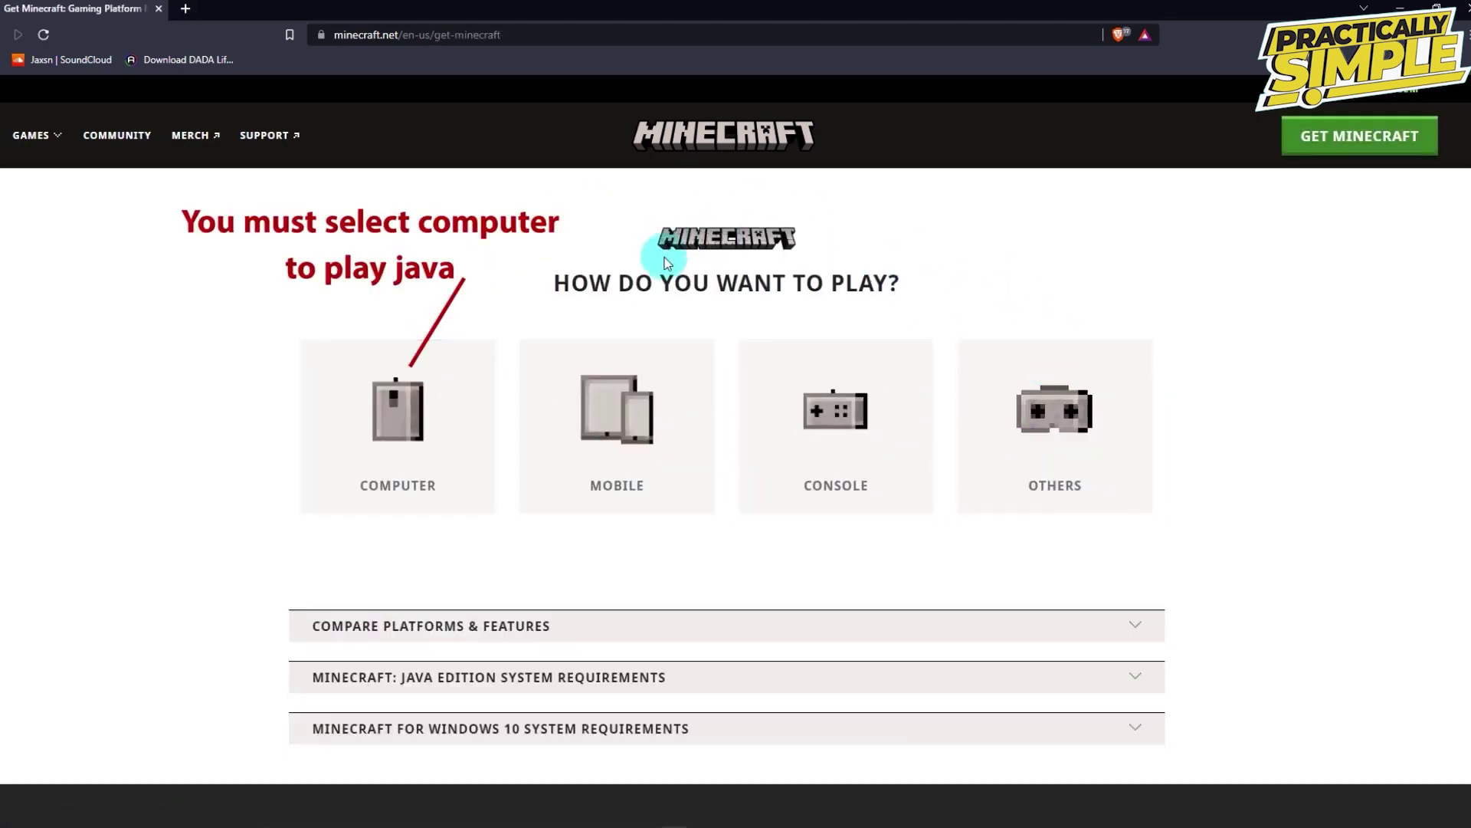
click(433, 454)
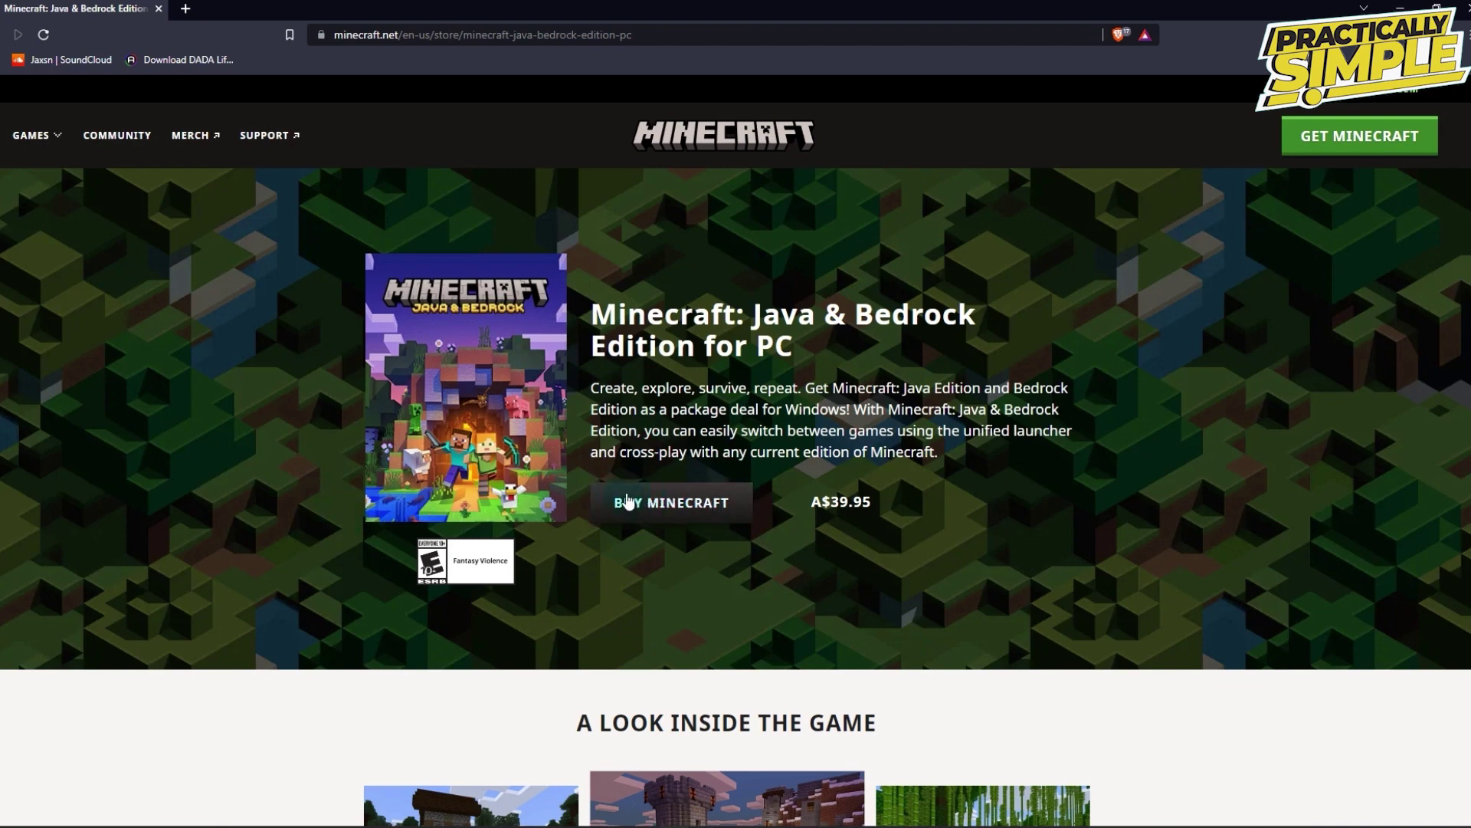
double_click(842, 509)
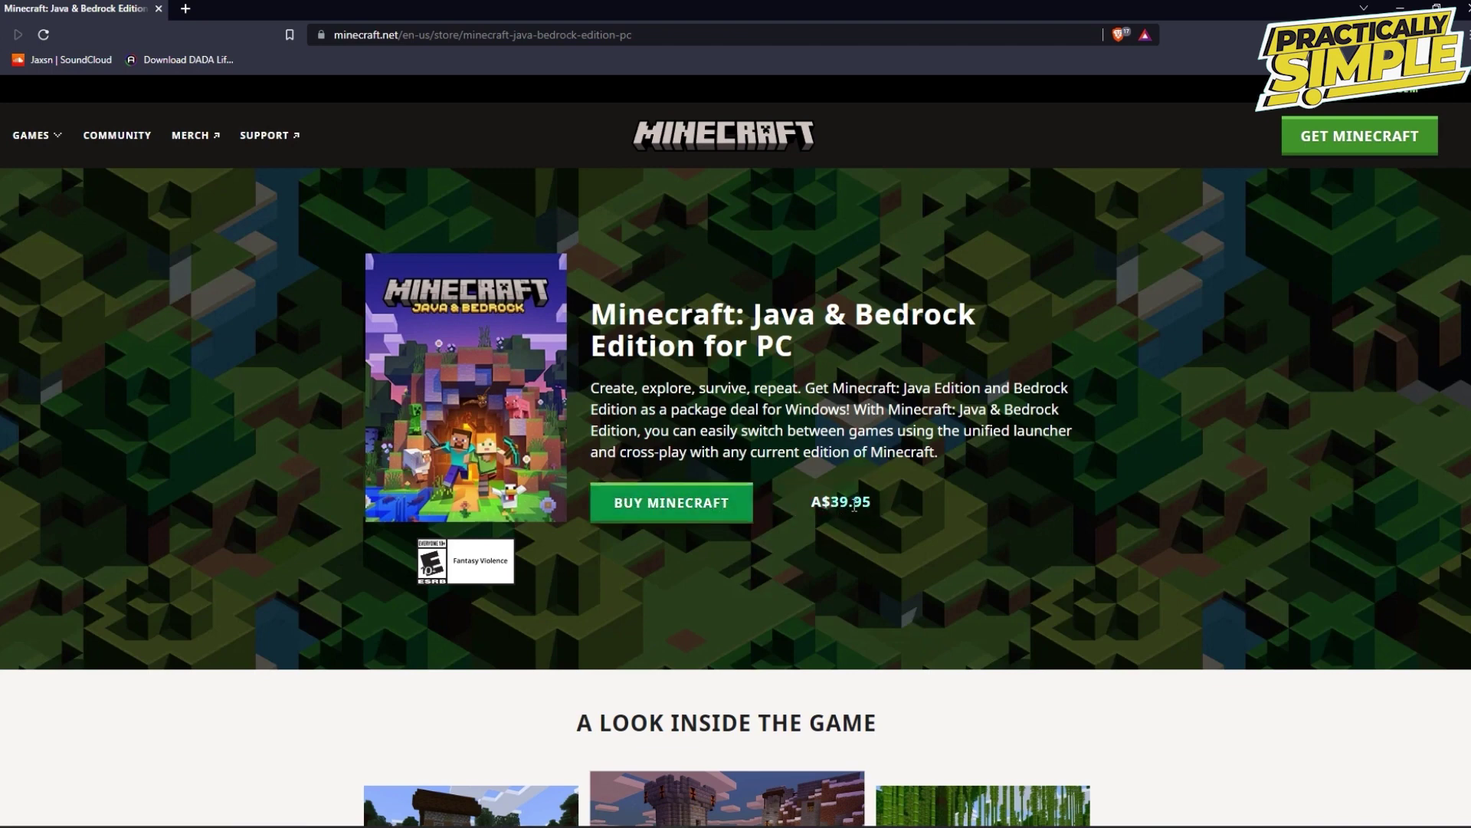
click(912, 488)
click(914, 517)
click(713, 502)
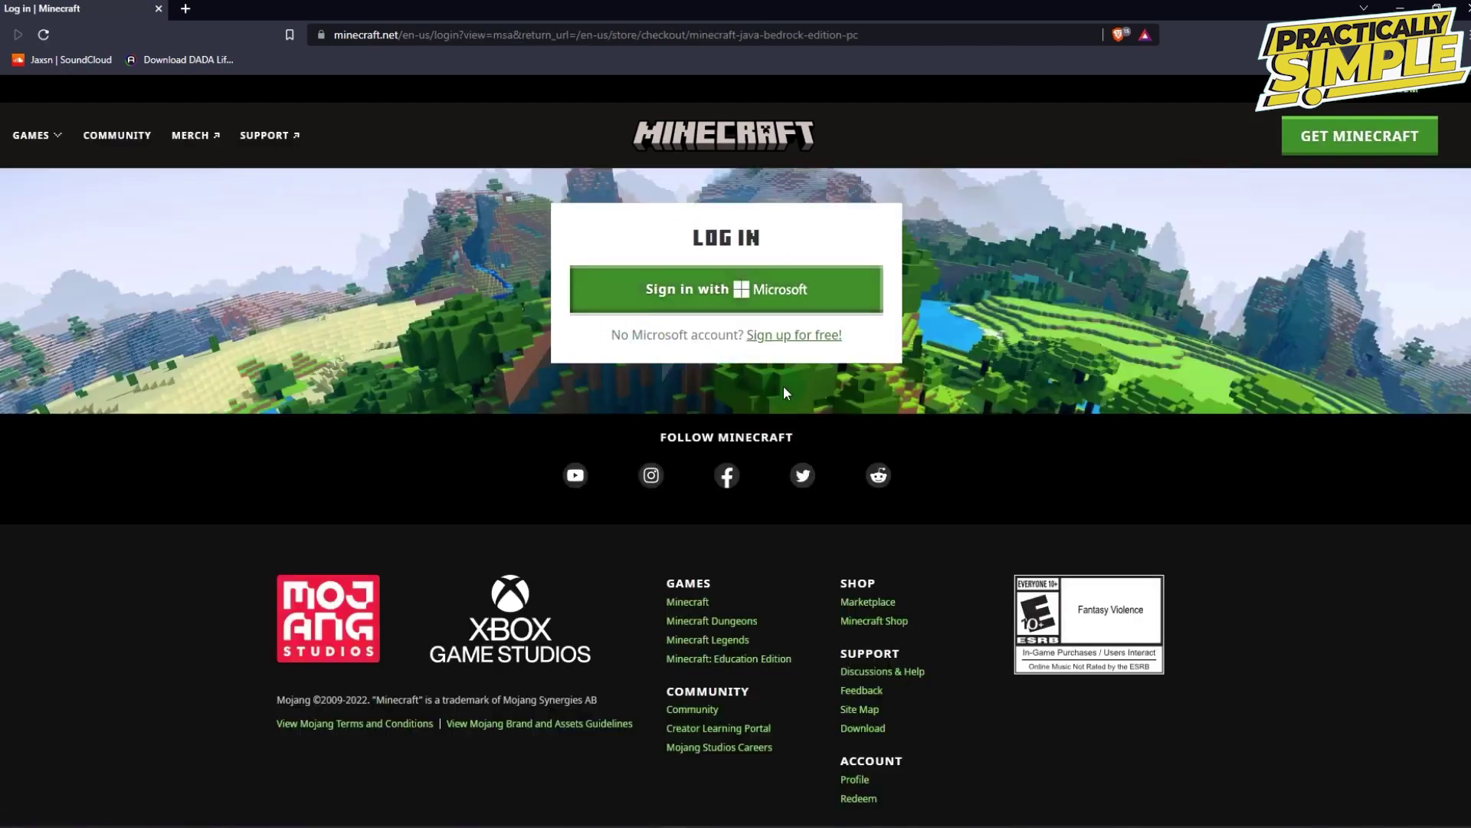
- Proceed through the store login with a Microsoft account, signing up for one if needed
click(838, 258)
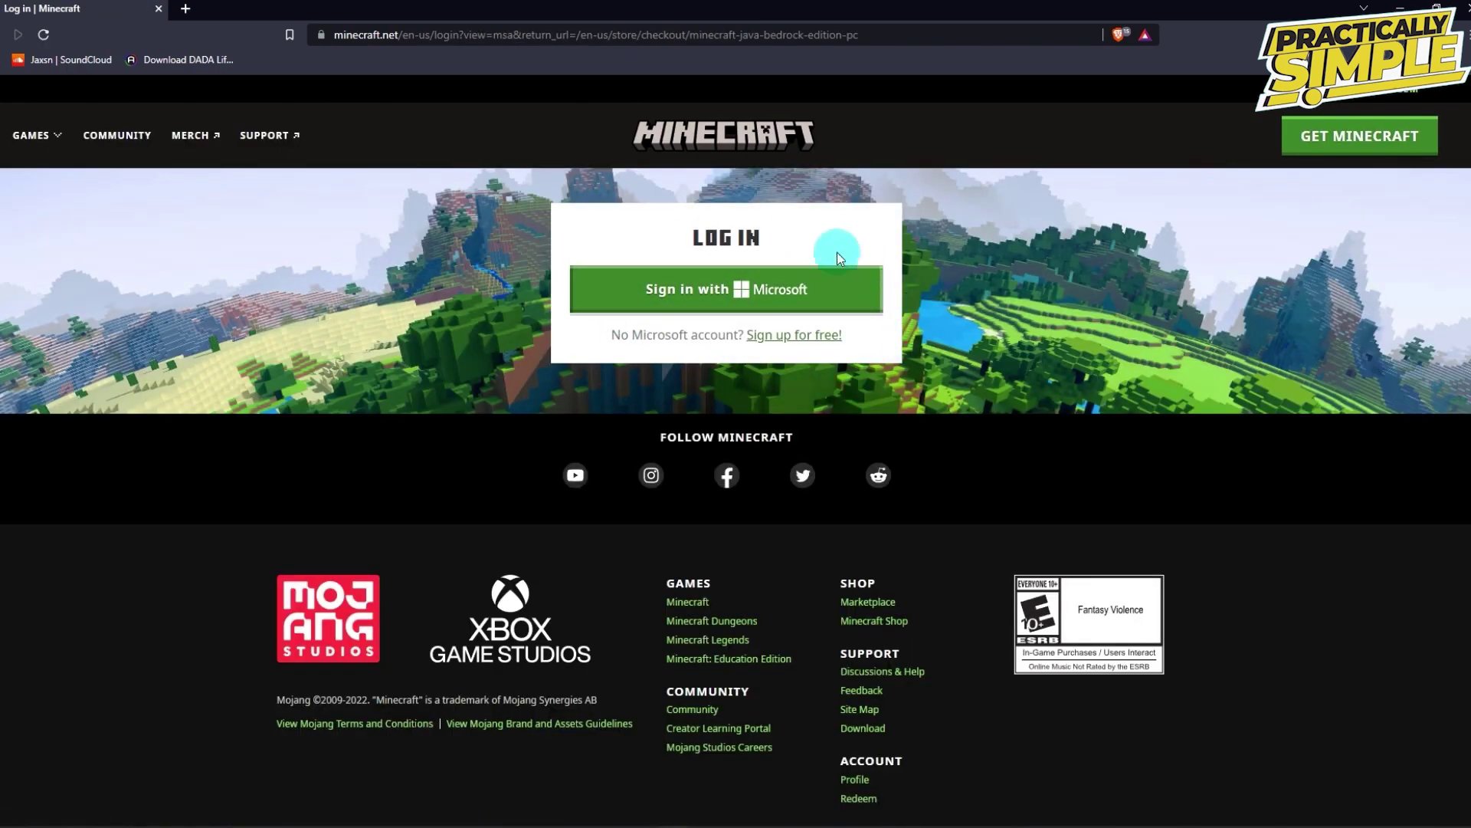
click(770, 305)
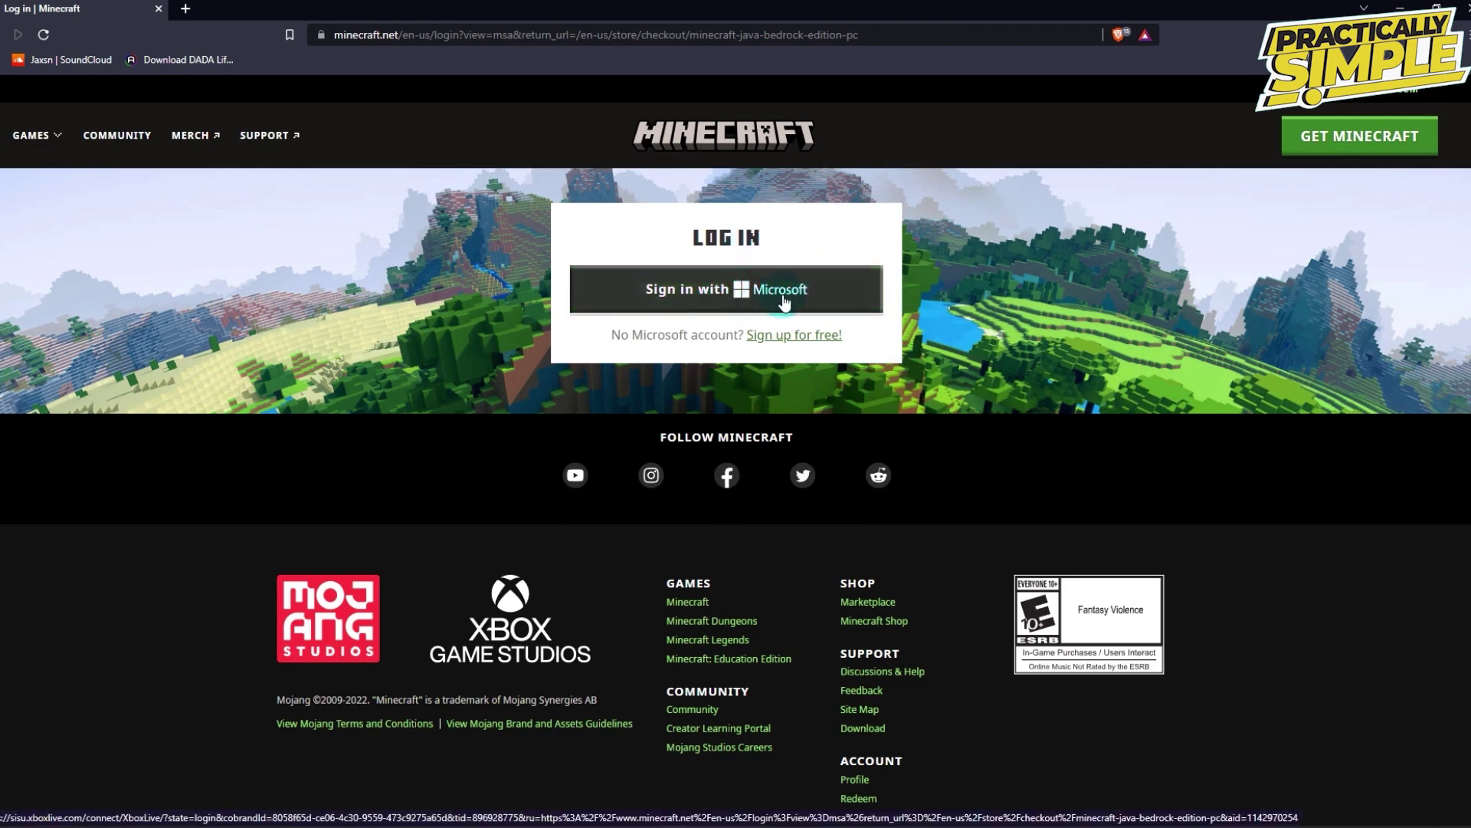
click(648, 334)
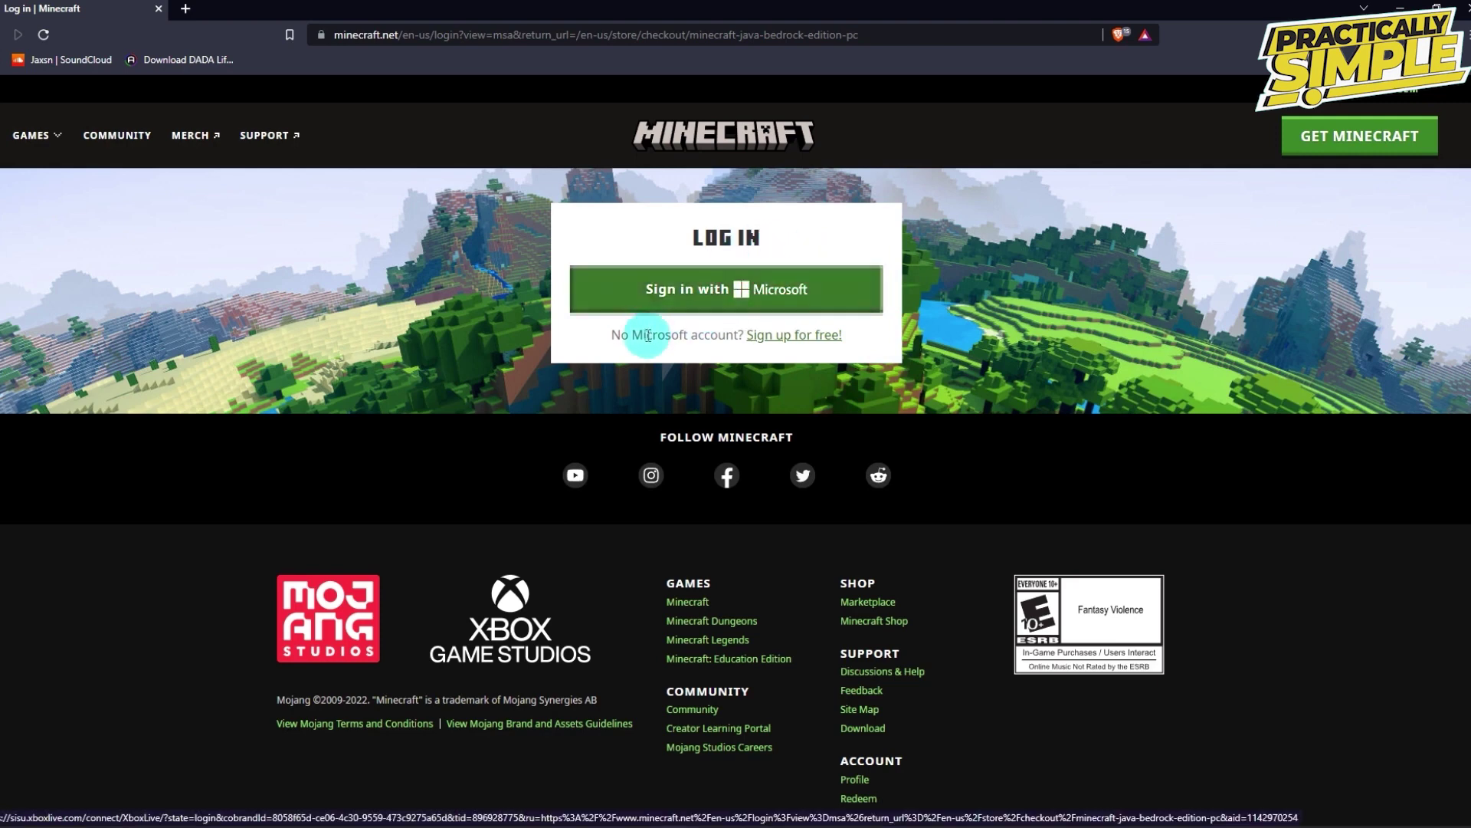
click(817, 342)
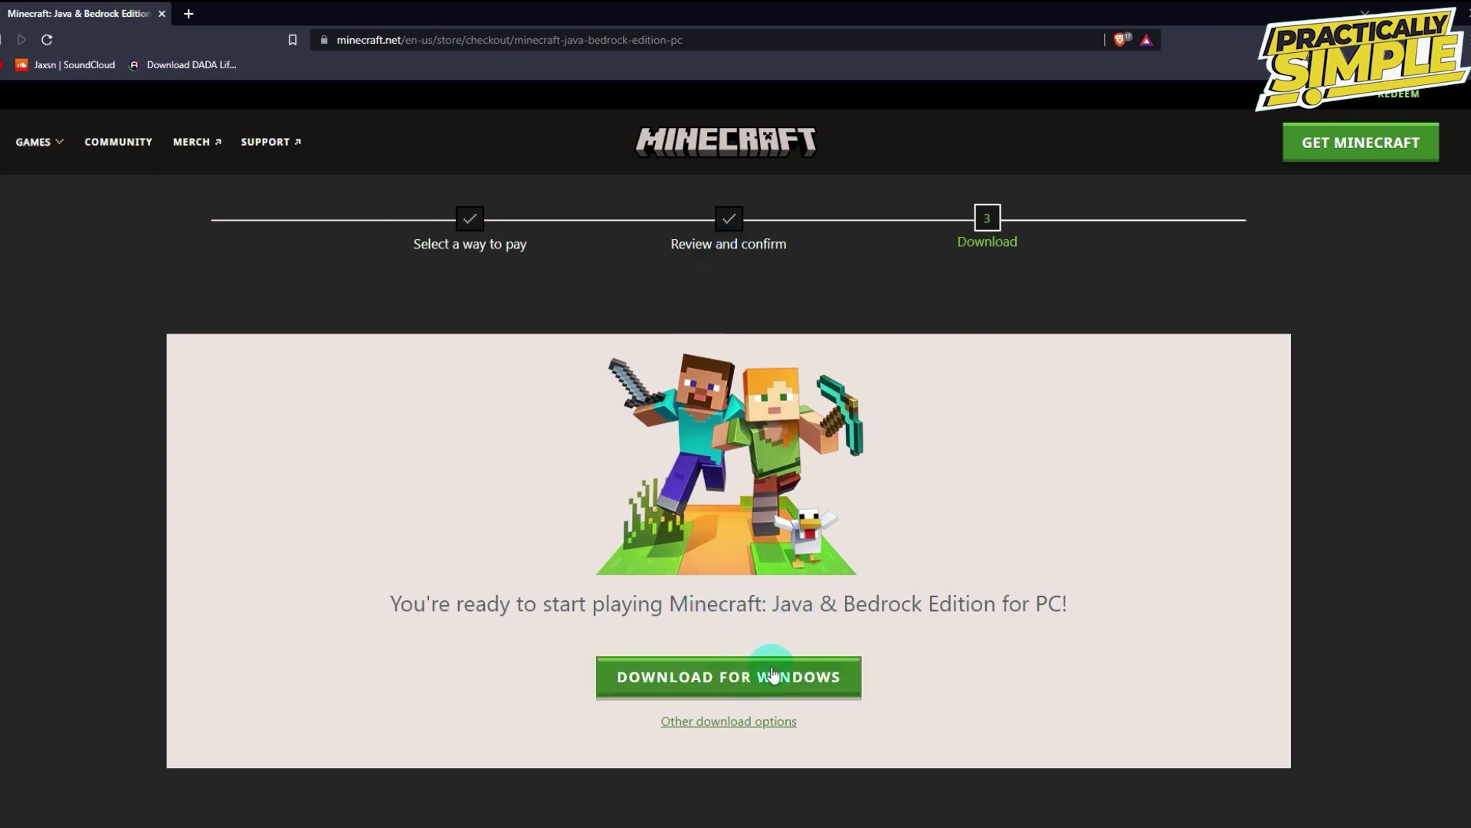
- Download the Windows 10/11 launcher from the other download options and run the saved installer
click(769, 726)
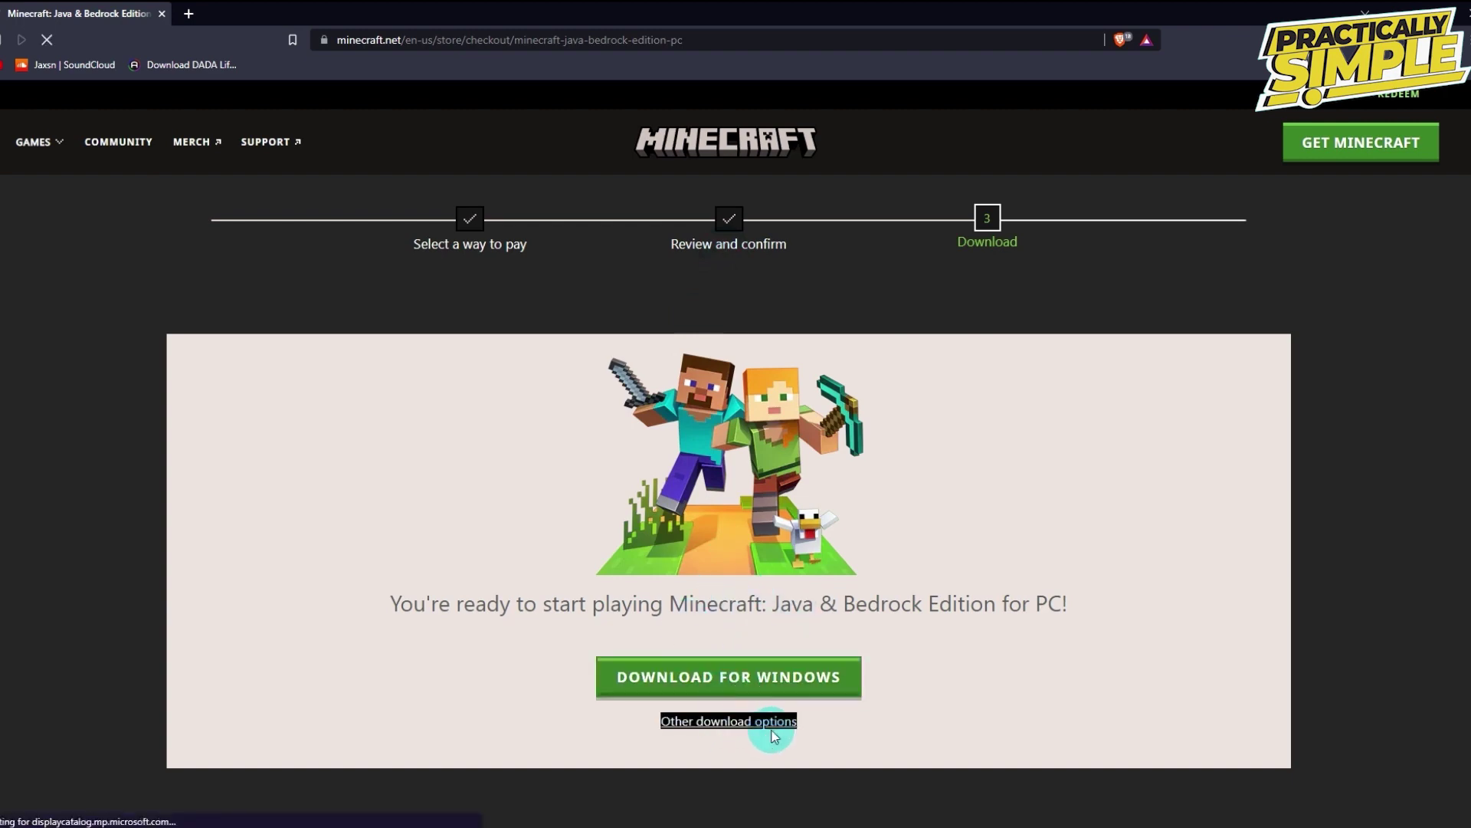
scroll(788, 640, down, 2)
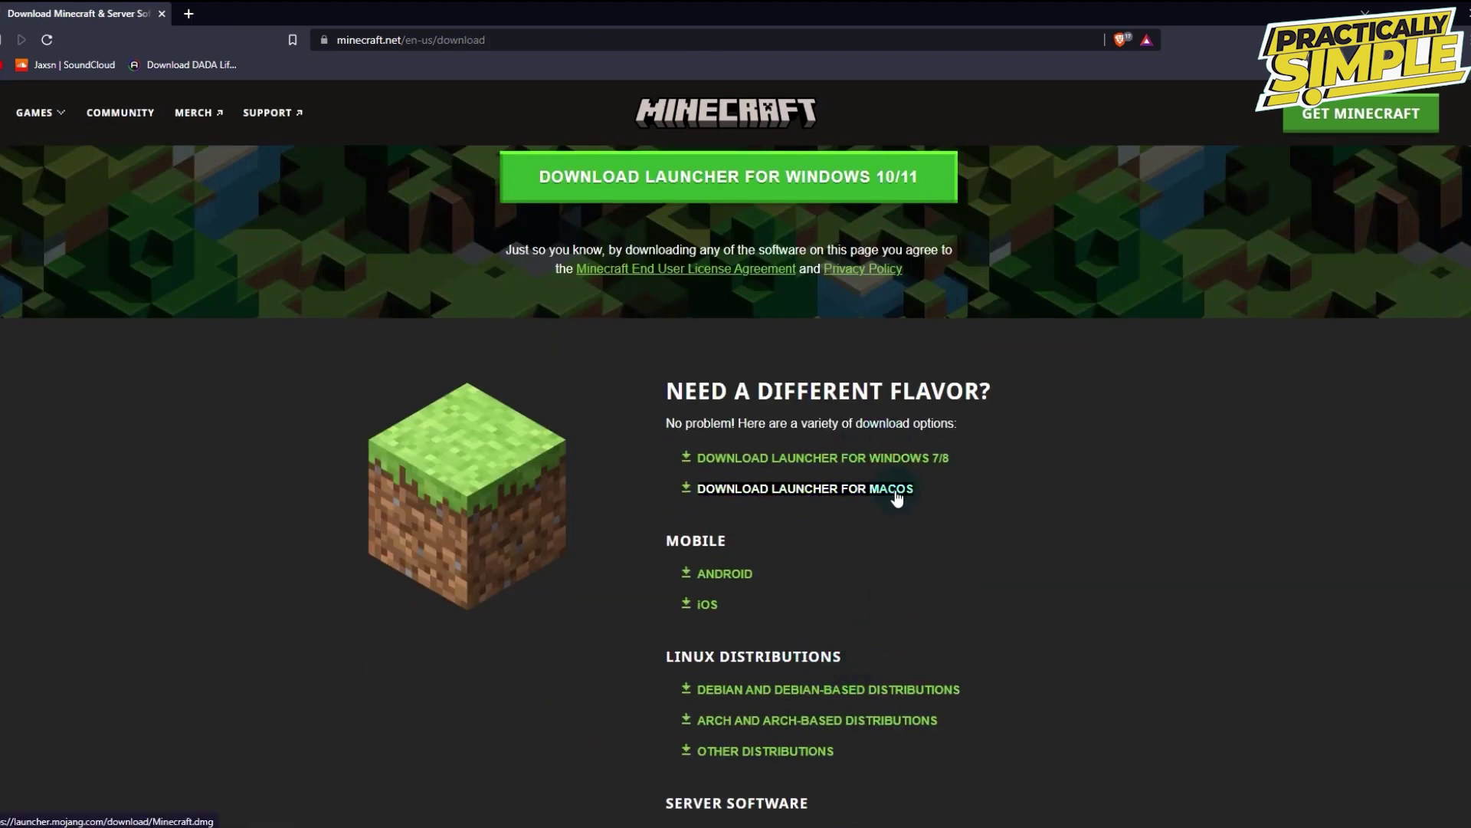
scroll(894, 531, up, 2)
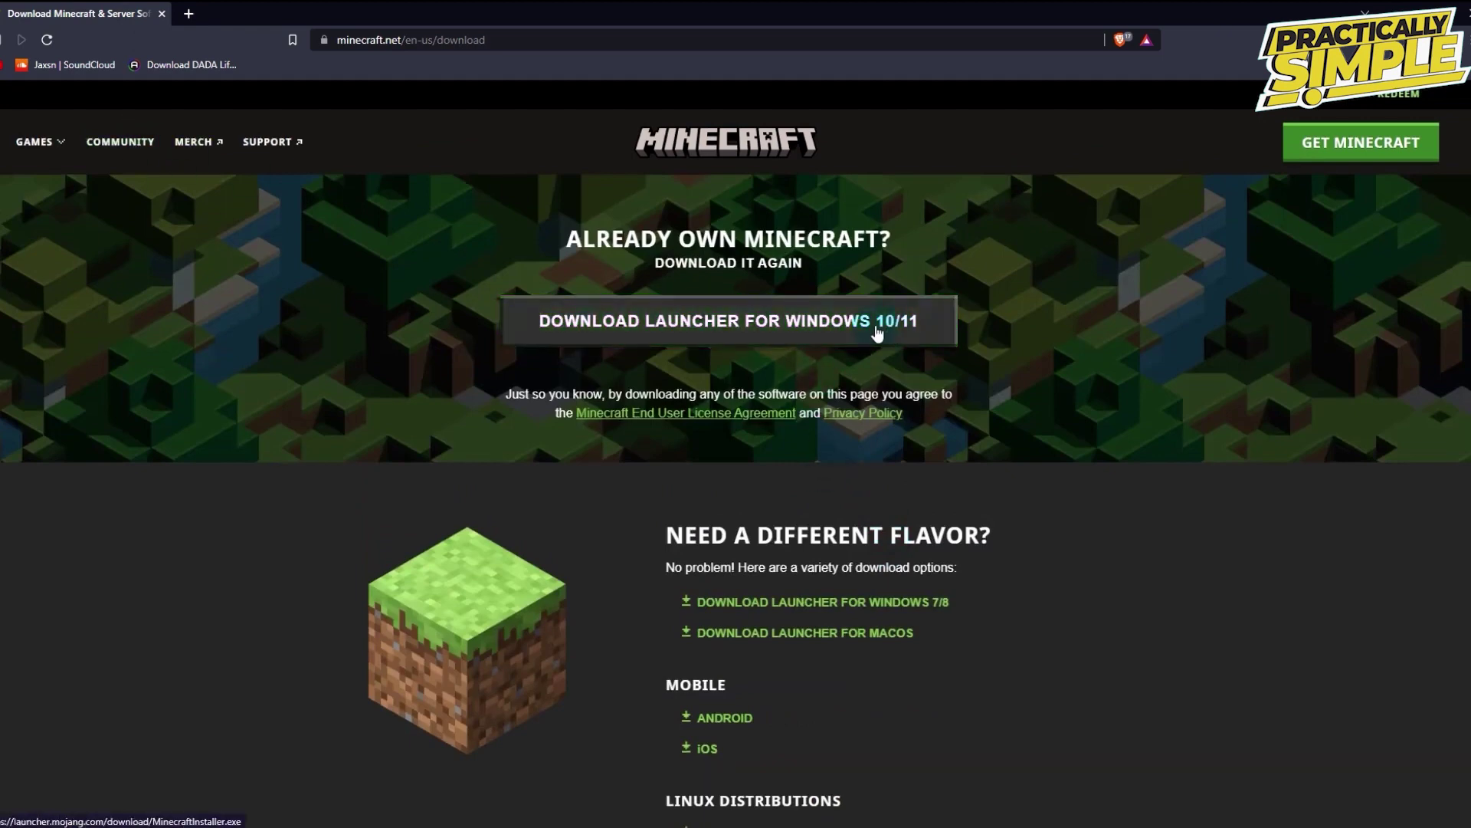
click(784, 328)
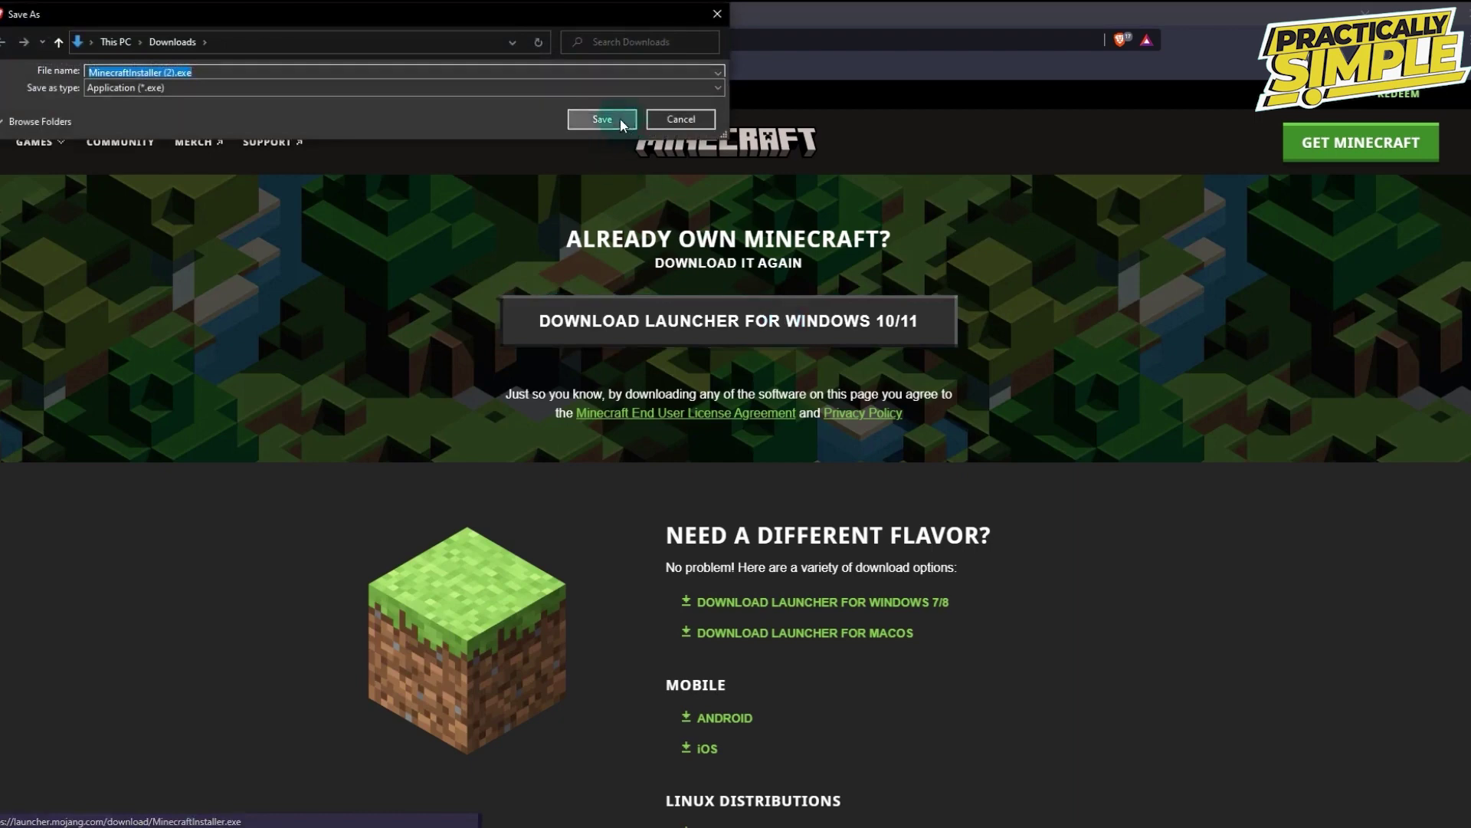
click(619, 119)
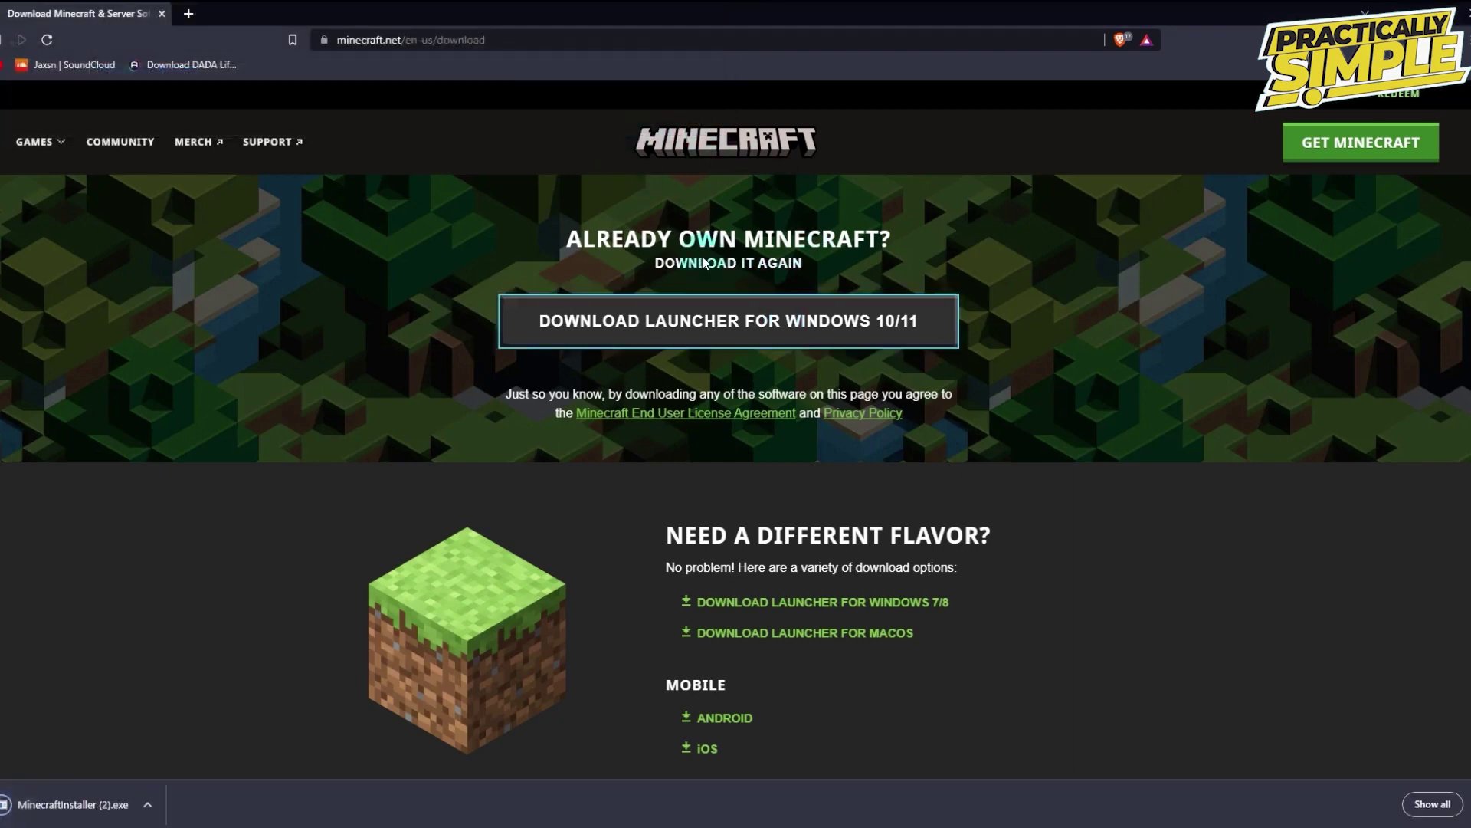
click(69, 805)
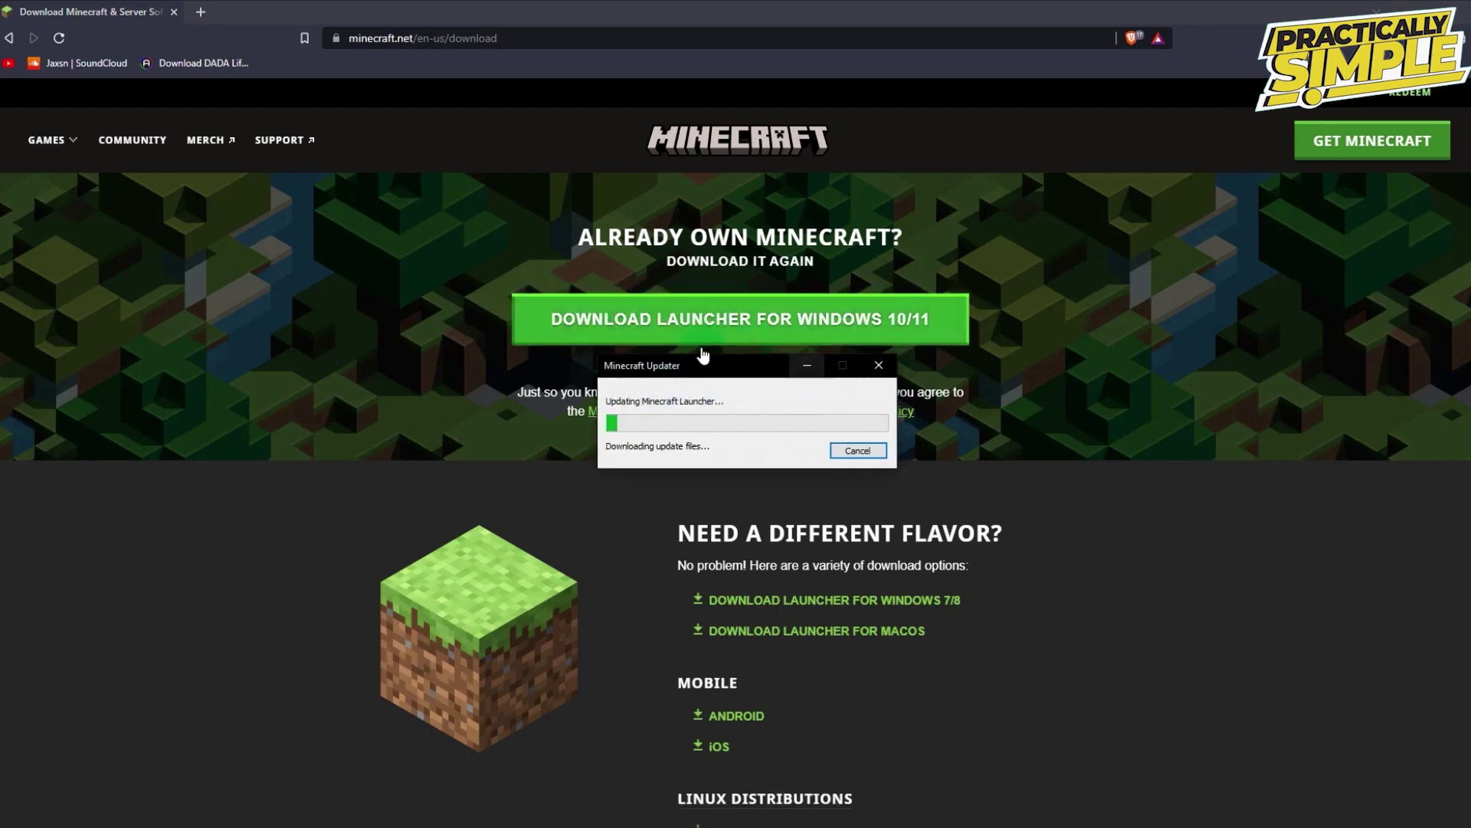
drag(699, 376, 719, 371)
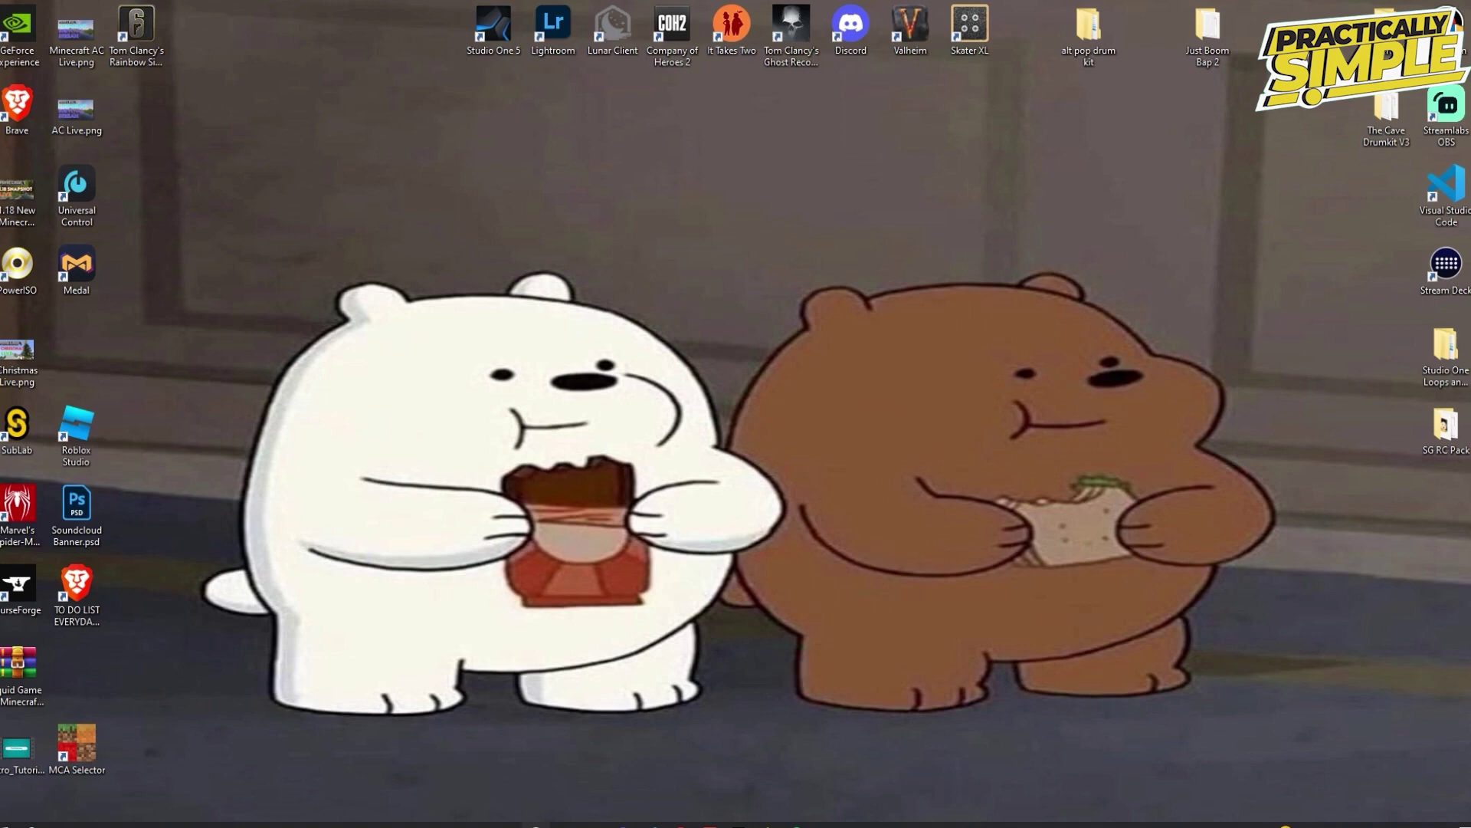
- Switch to the installed Minecraft Launcher and log in with the Microsoft account
click(13, 824)
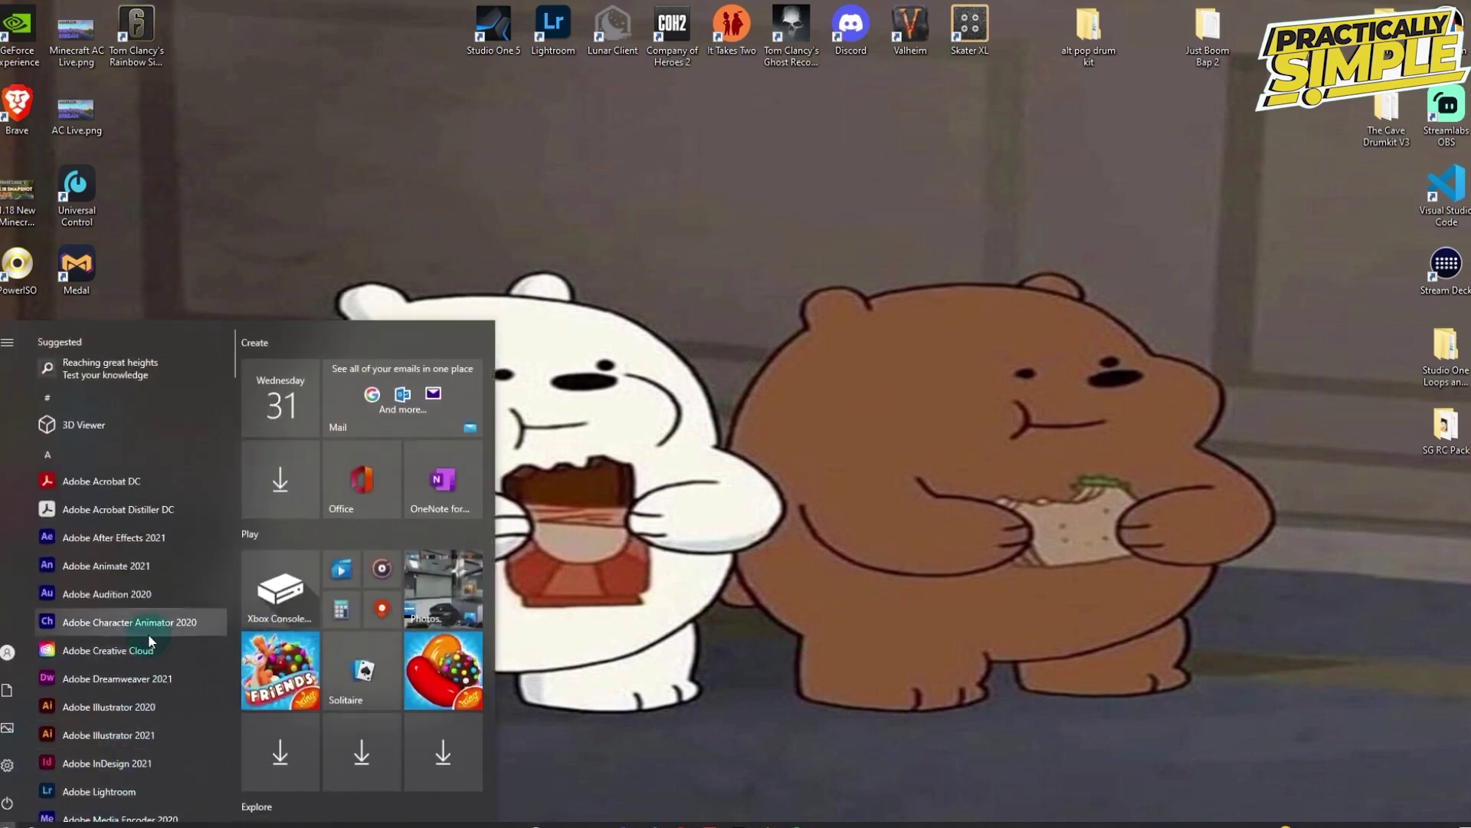
text(mine)
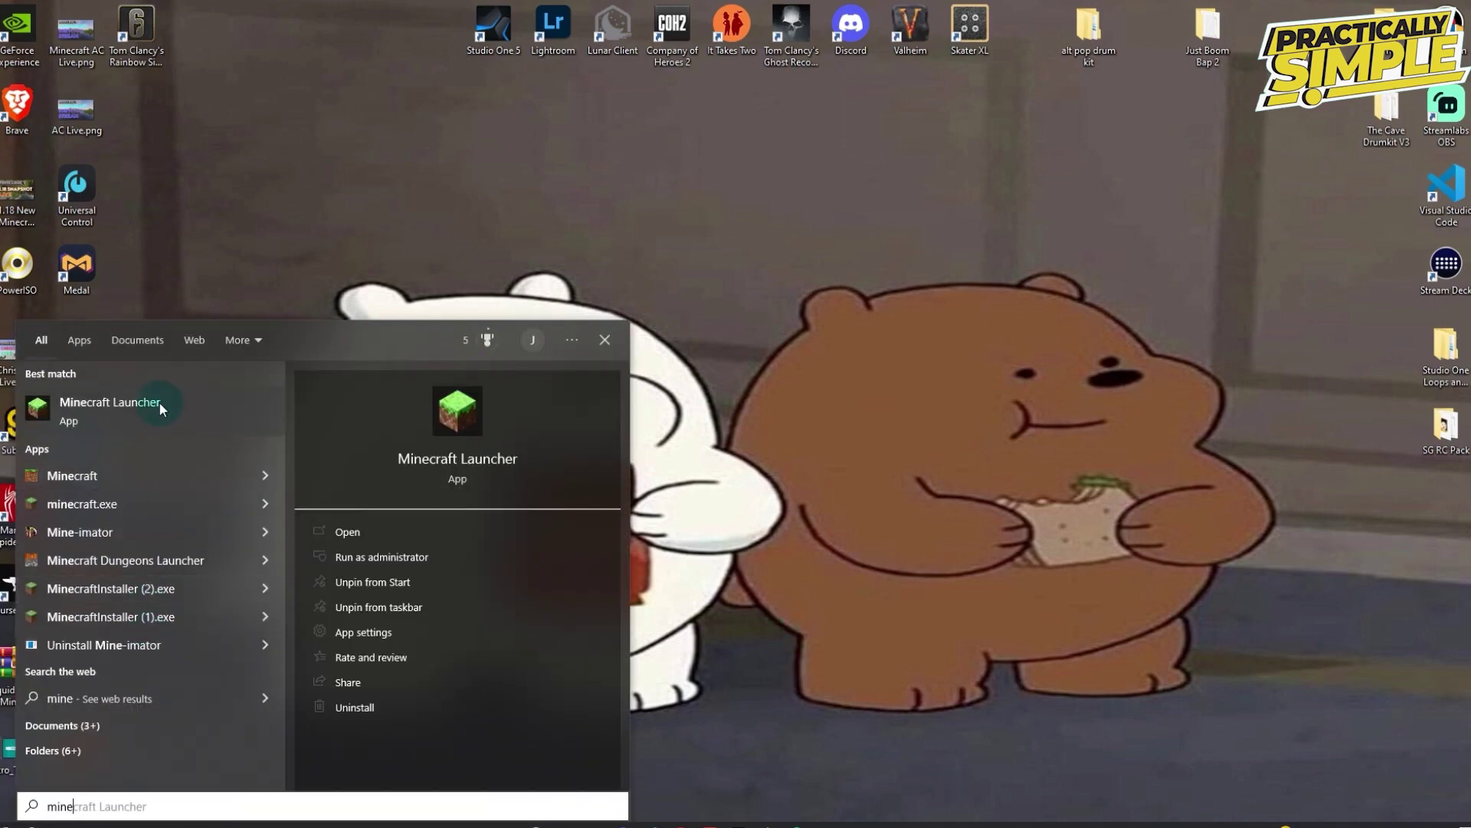
click(158, 402)
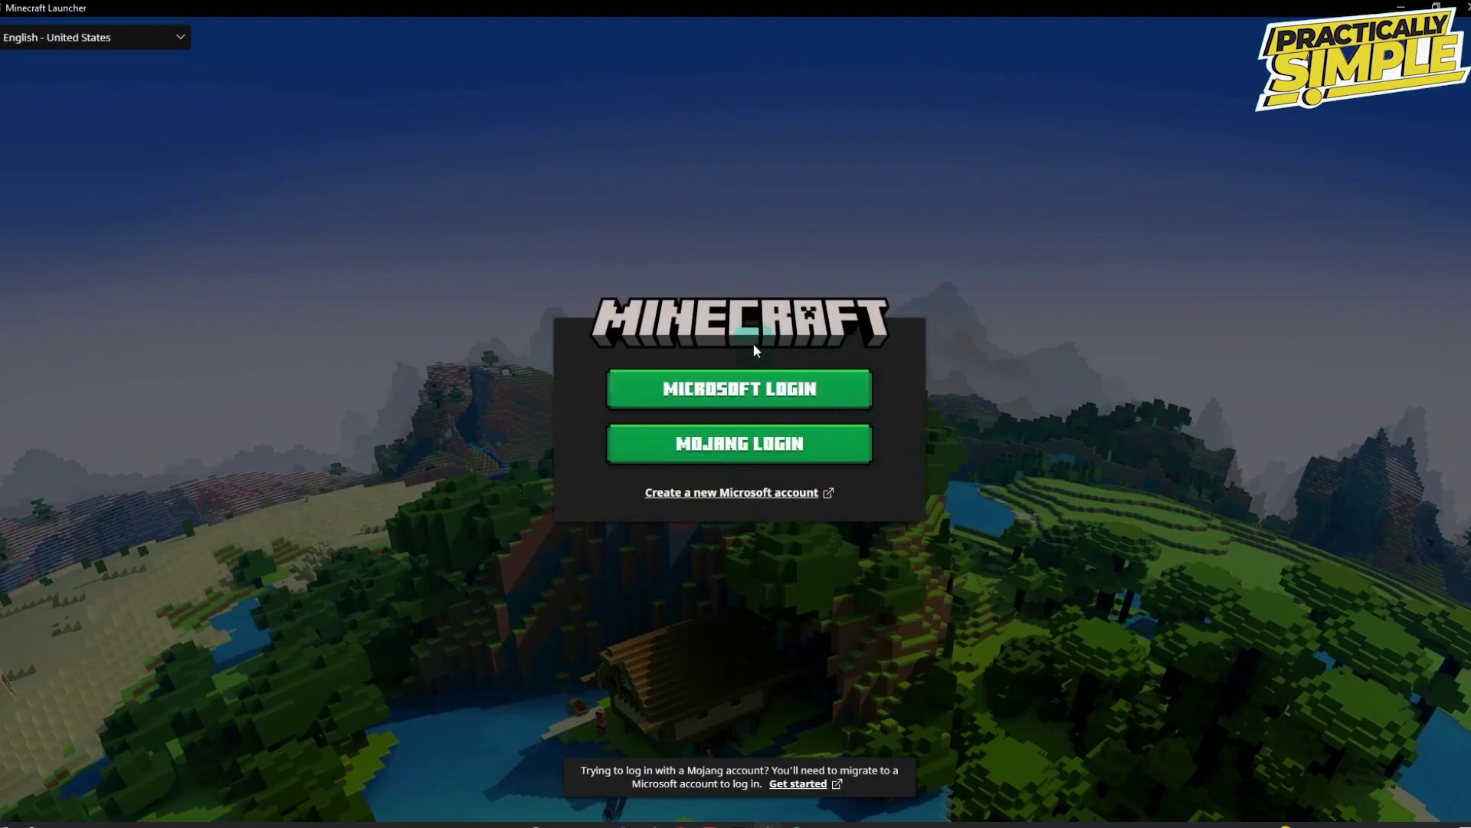
click(805, 391)
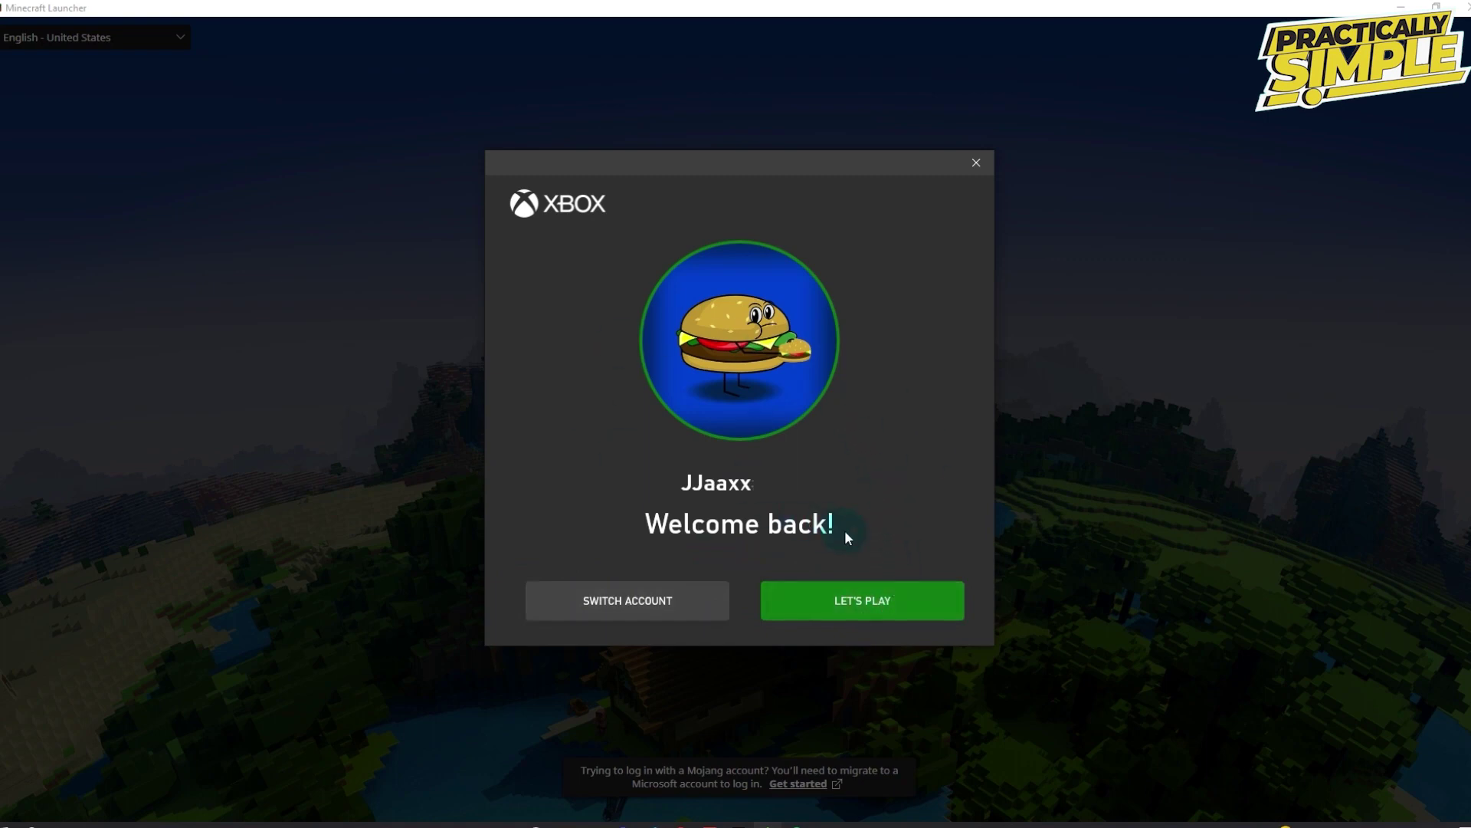
click(862, 610)
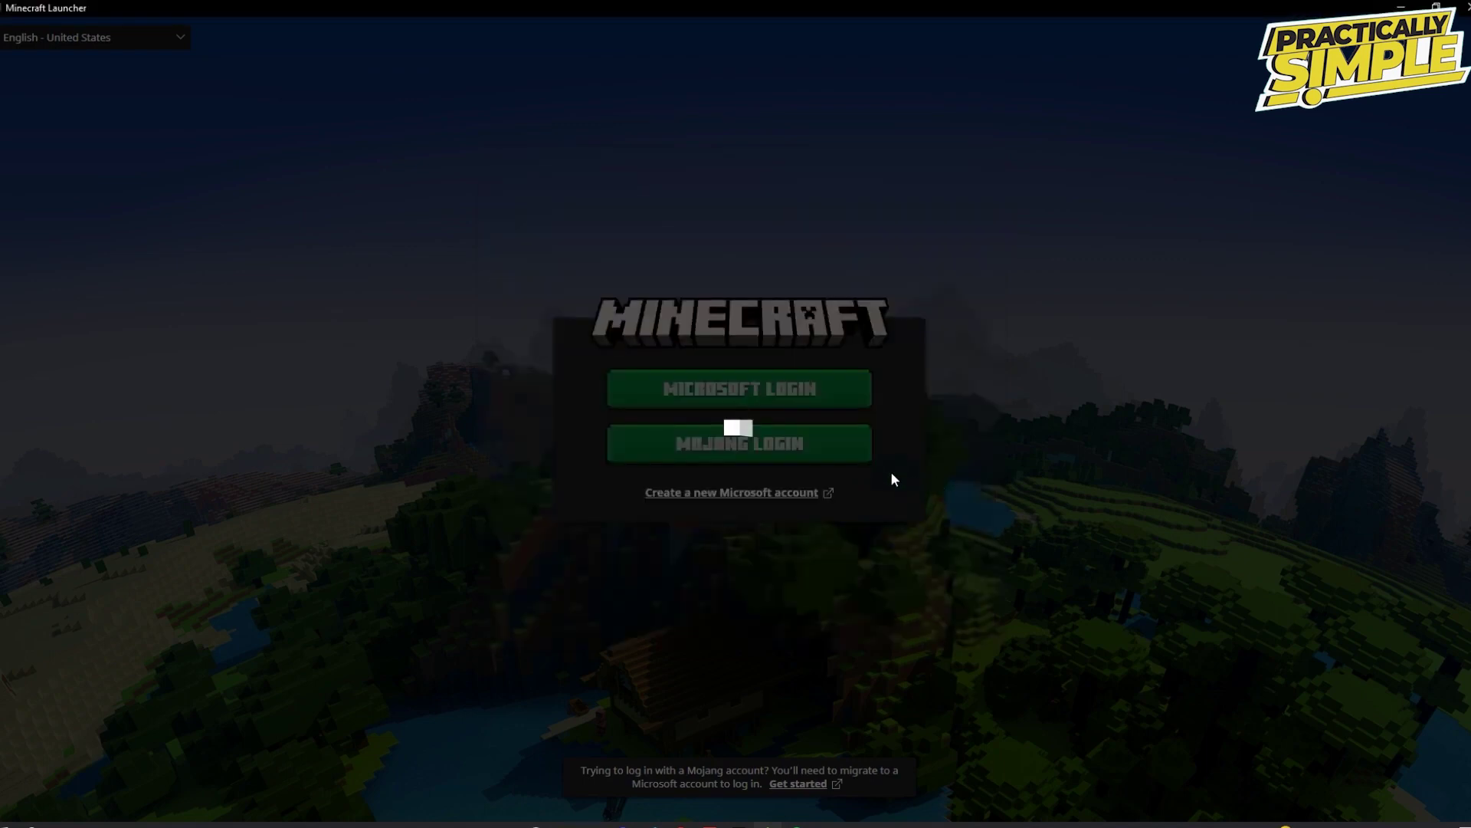
click(1032, 431)
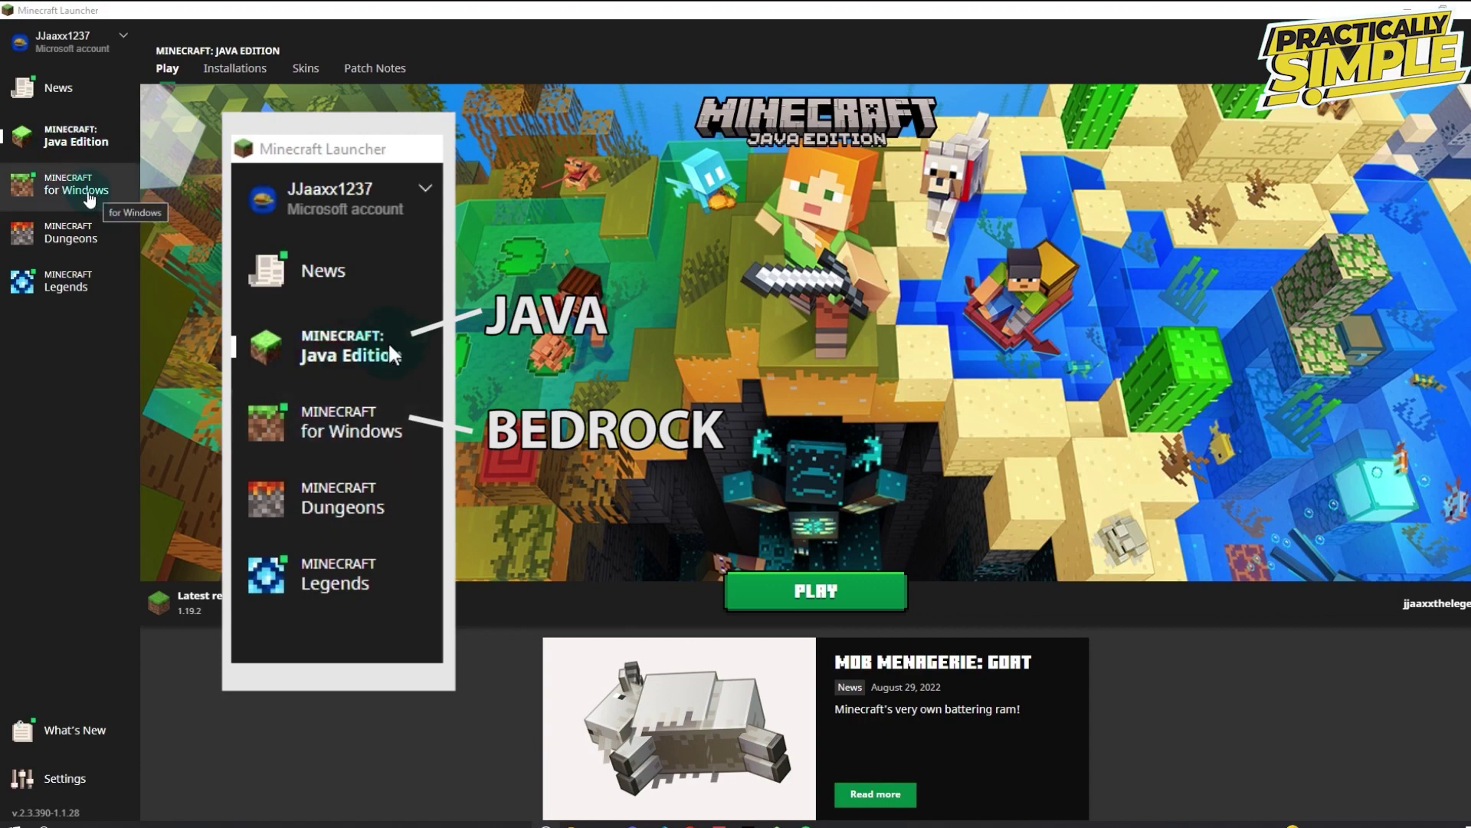
- Look through the launcher pages for Minecraft for Windows, Minecraft Dungeons and Minecraft Legends
click(89, 198)
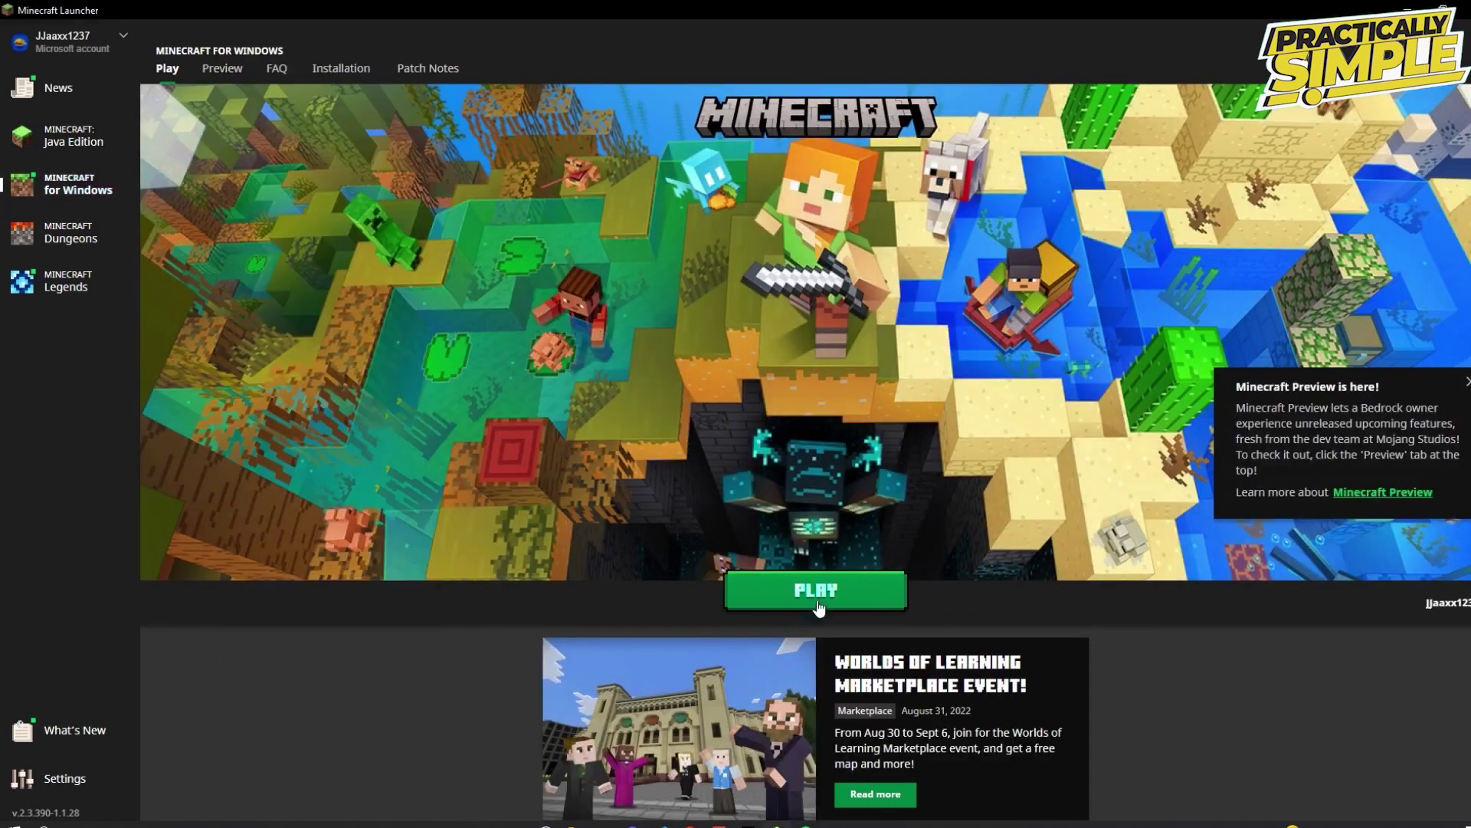
click(90, 239)
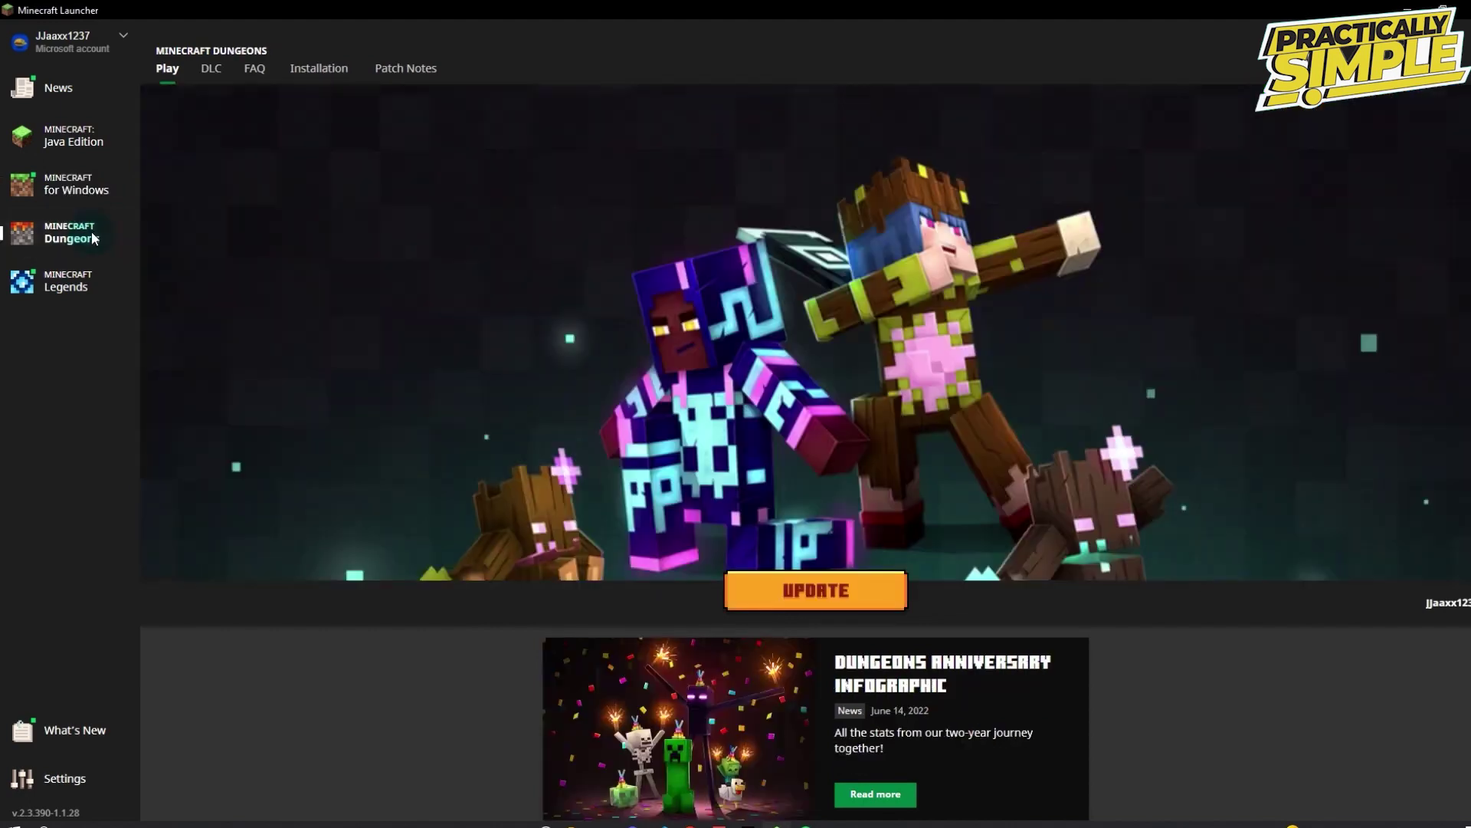
click(50, 279)
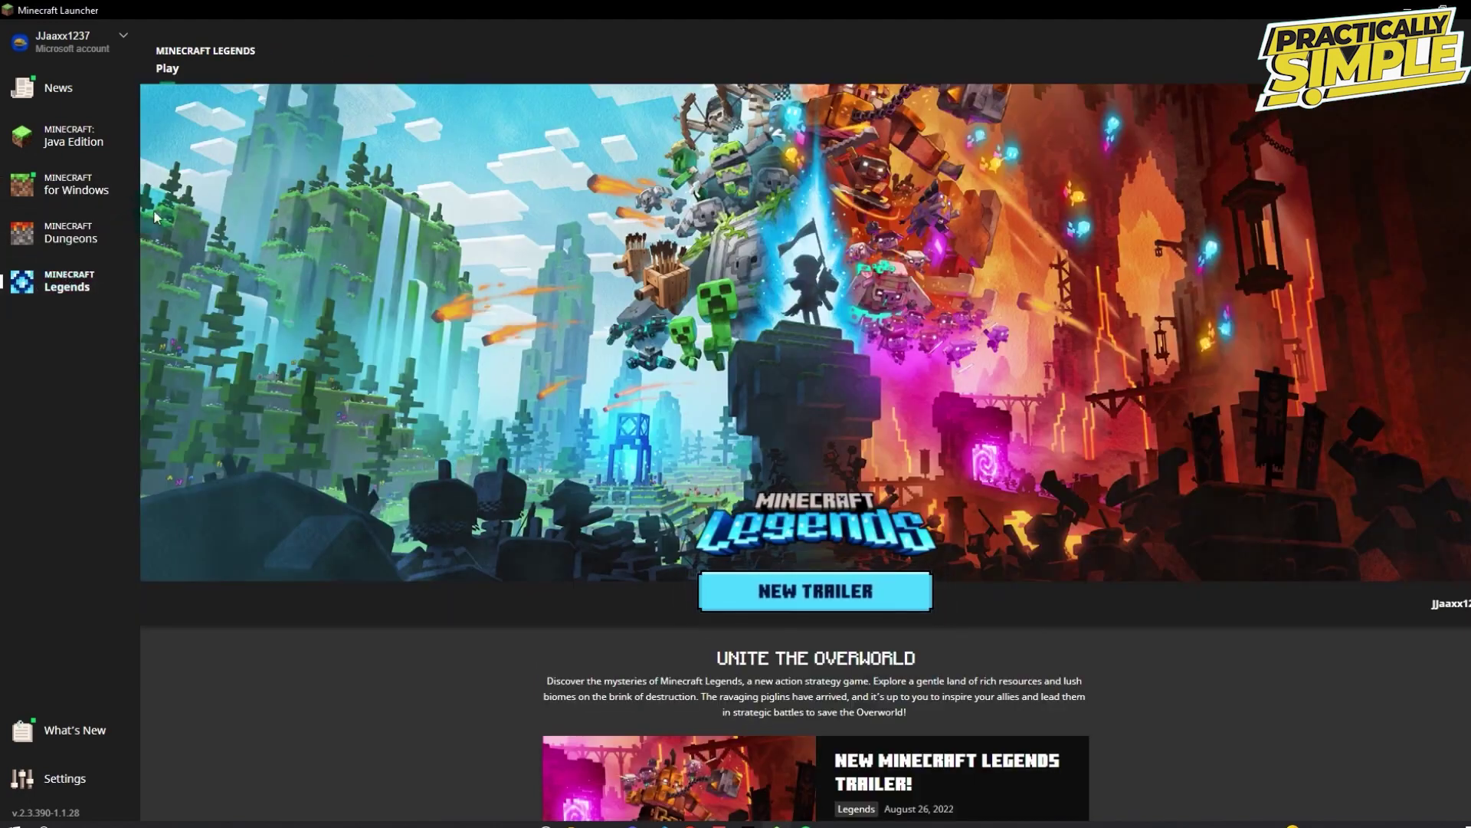
- Launch the latest release of Minecraft: Java Edition and open its multiplayer server list
click(79, 144)
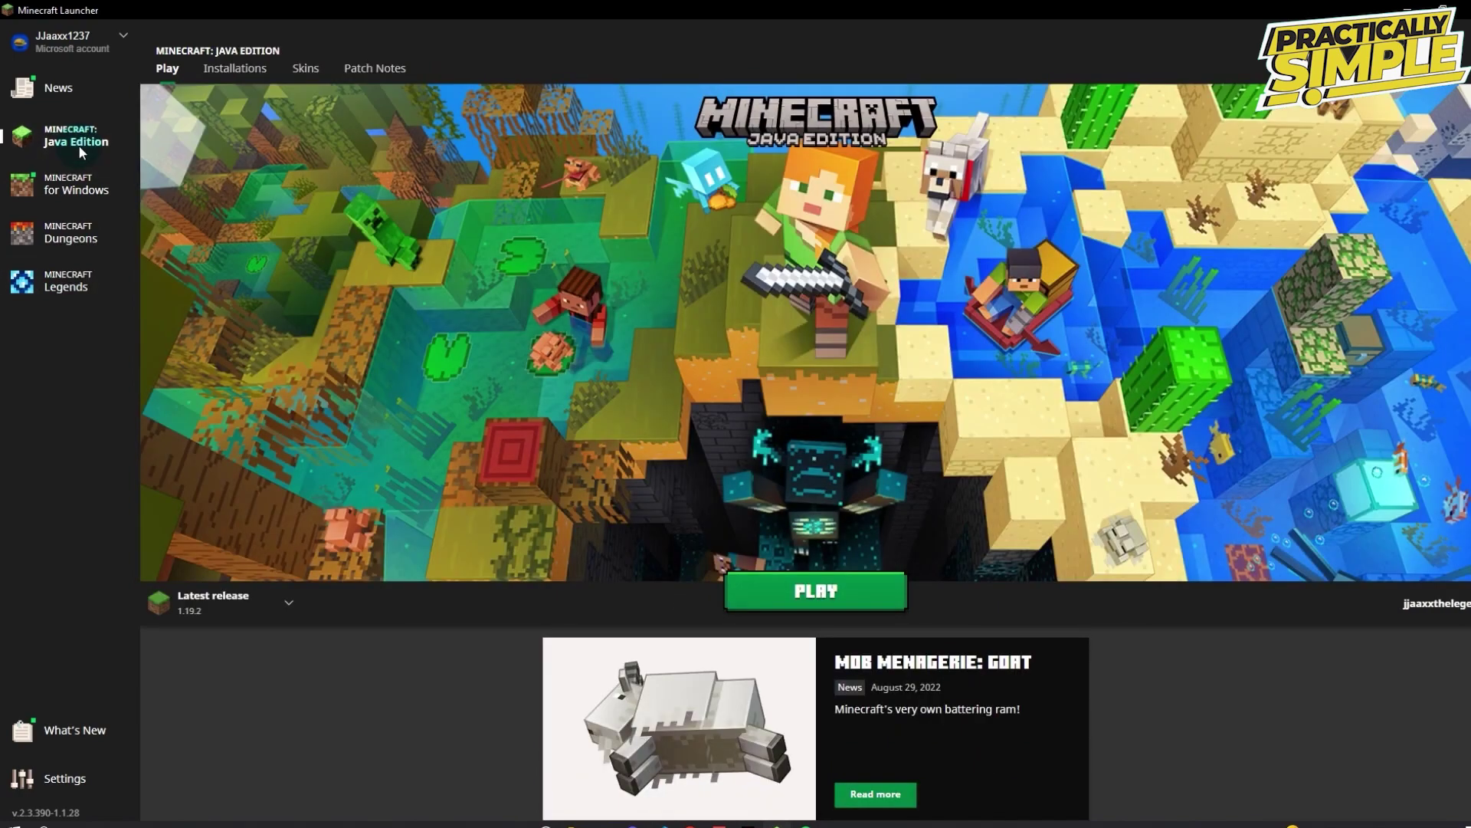
click(849, 597)
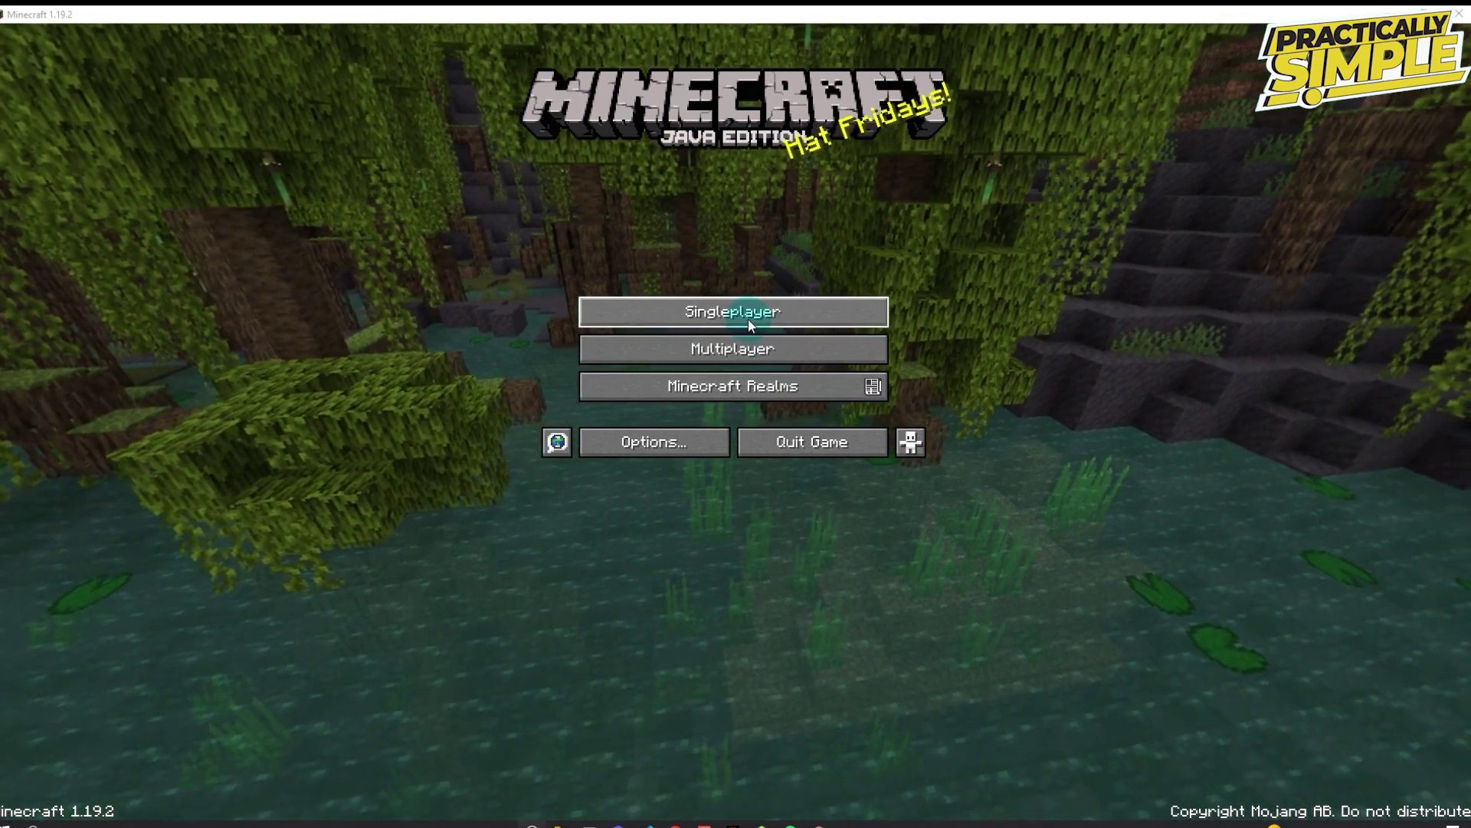
click(712, 351)
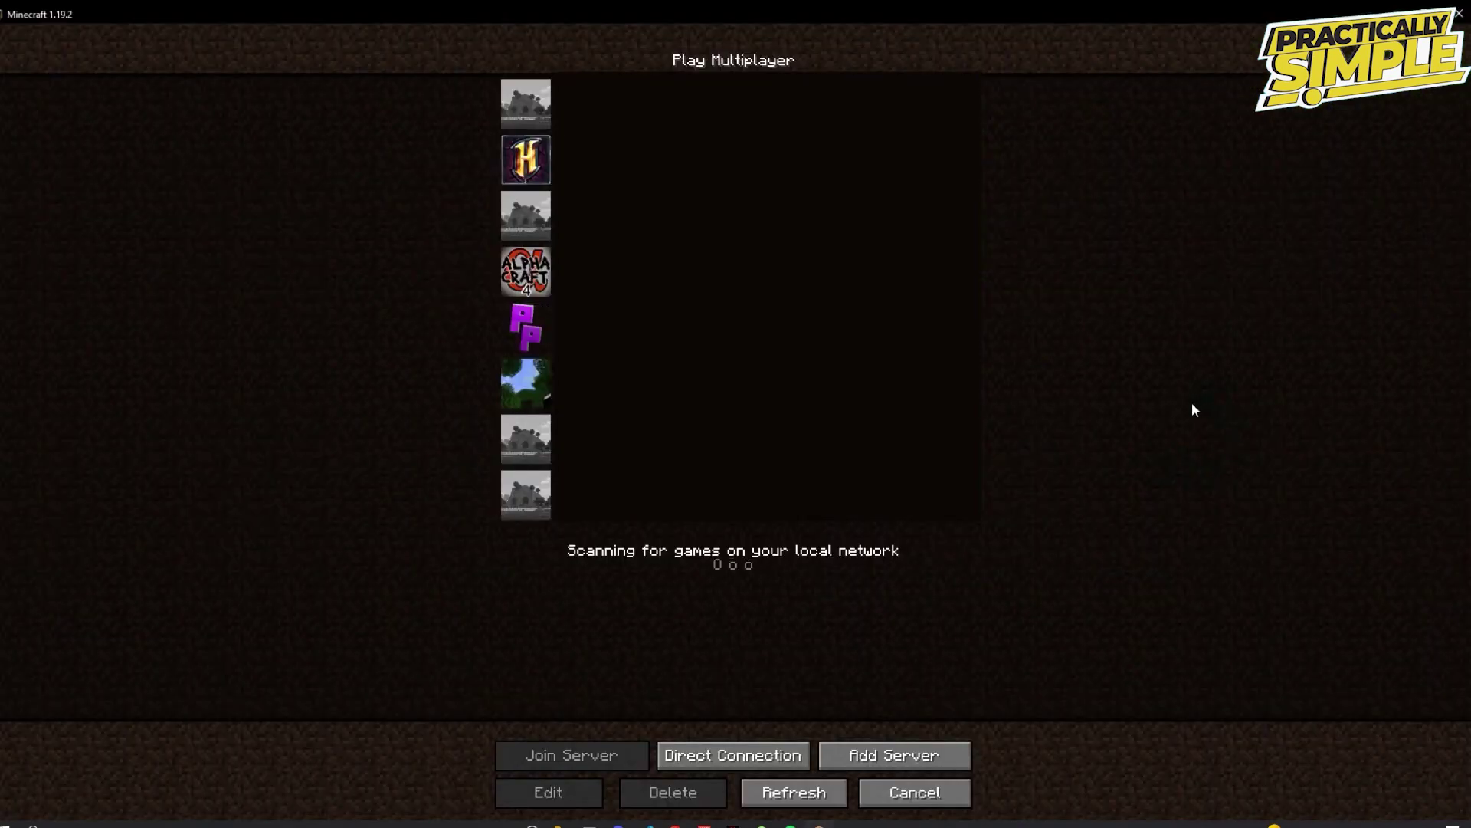
- Start adding a new multiplayer server and clear its default name
click(889, 754)
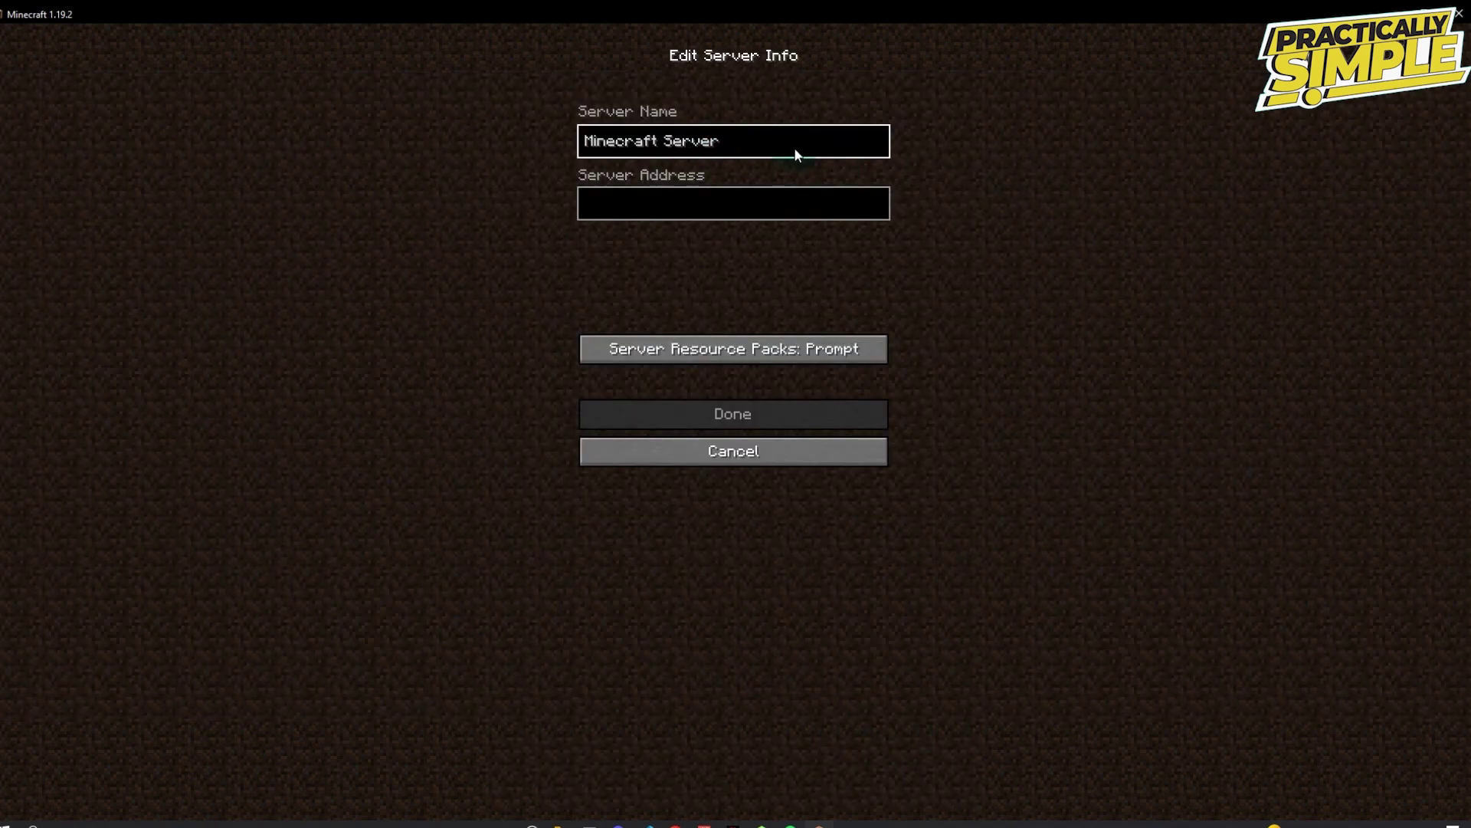
click(779, 451)
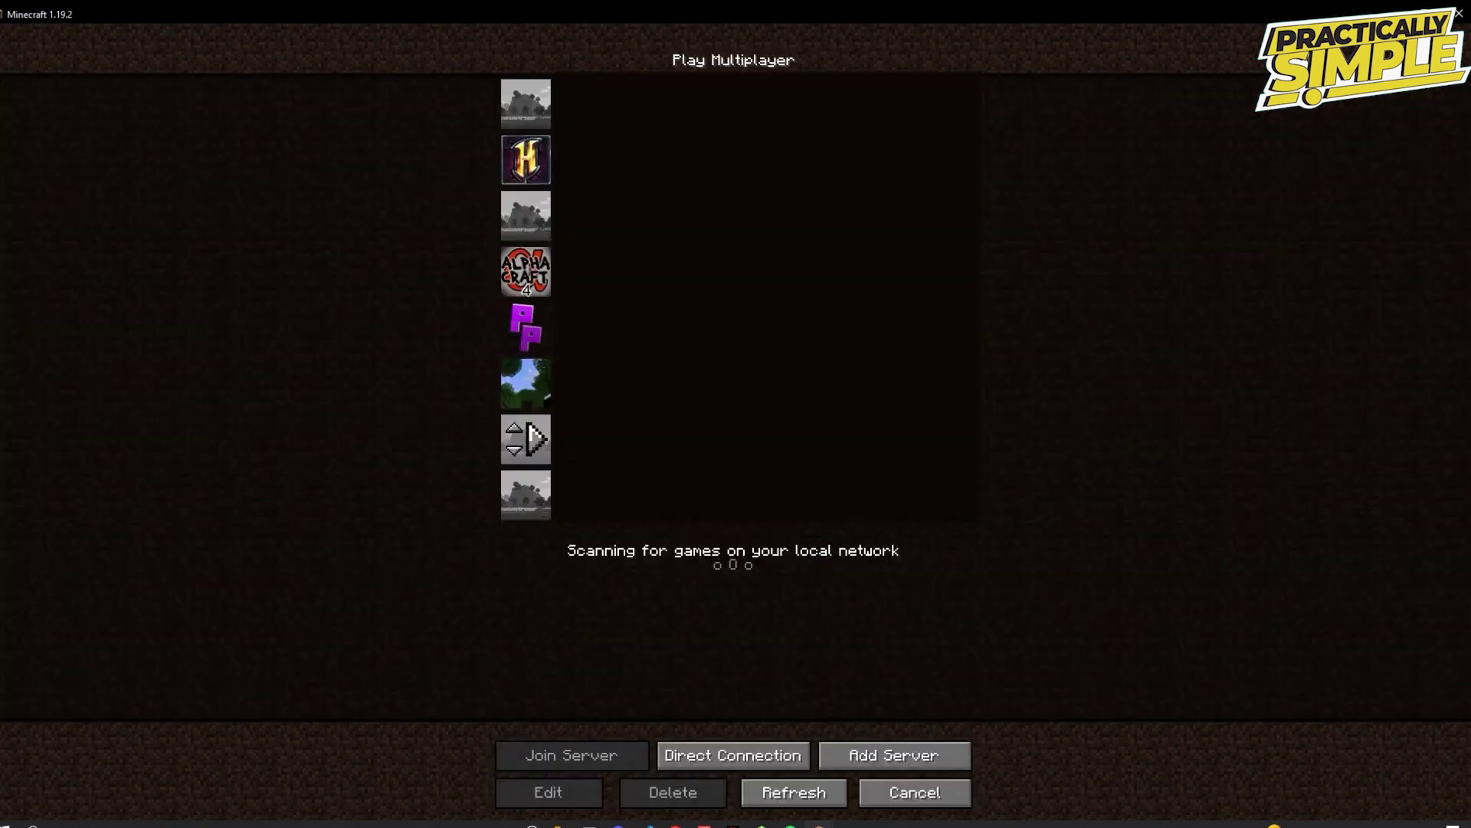
click(908, 758)
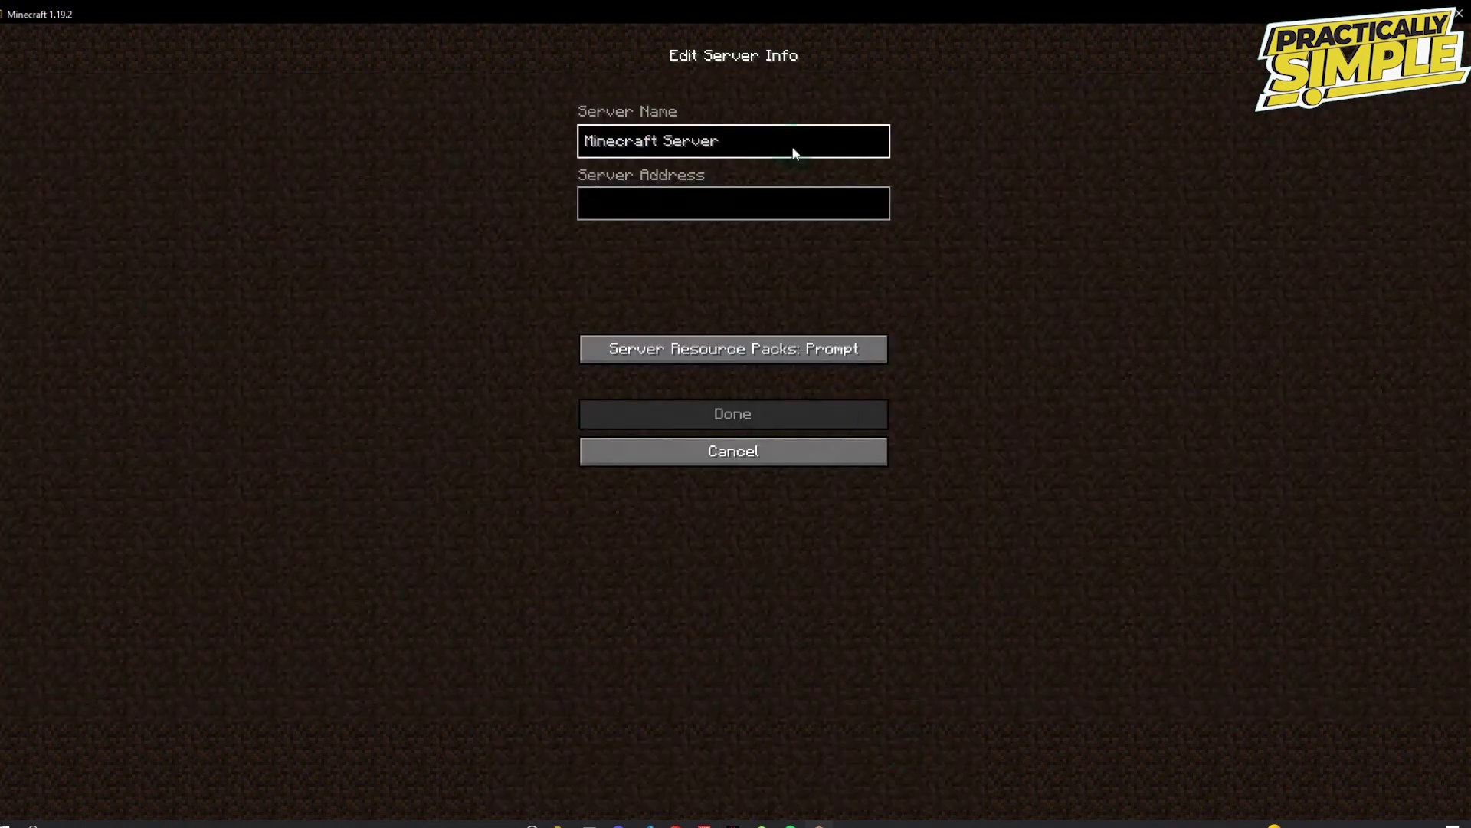
key(BackSpace)
key(BackSpace)
key(BackSpace)
key(BackSpace)
key(BackSpace)
key(BackSpace)
key(BackSpace)
key(BackSpace)
key(BackSpace)
key(BackSpace)
key(BackSpace)
key(BackSpace)
key(BackSpace)
key(BackSpace)
key(BackSpace)
key(BackSpace)
- Try out trial server names such as Skywars and clear the name again
text(Hypixe)
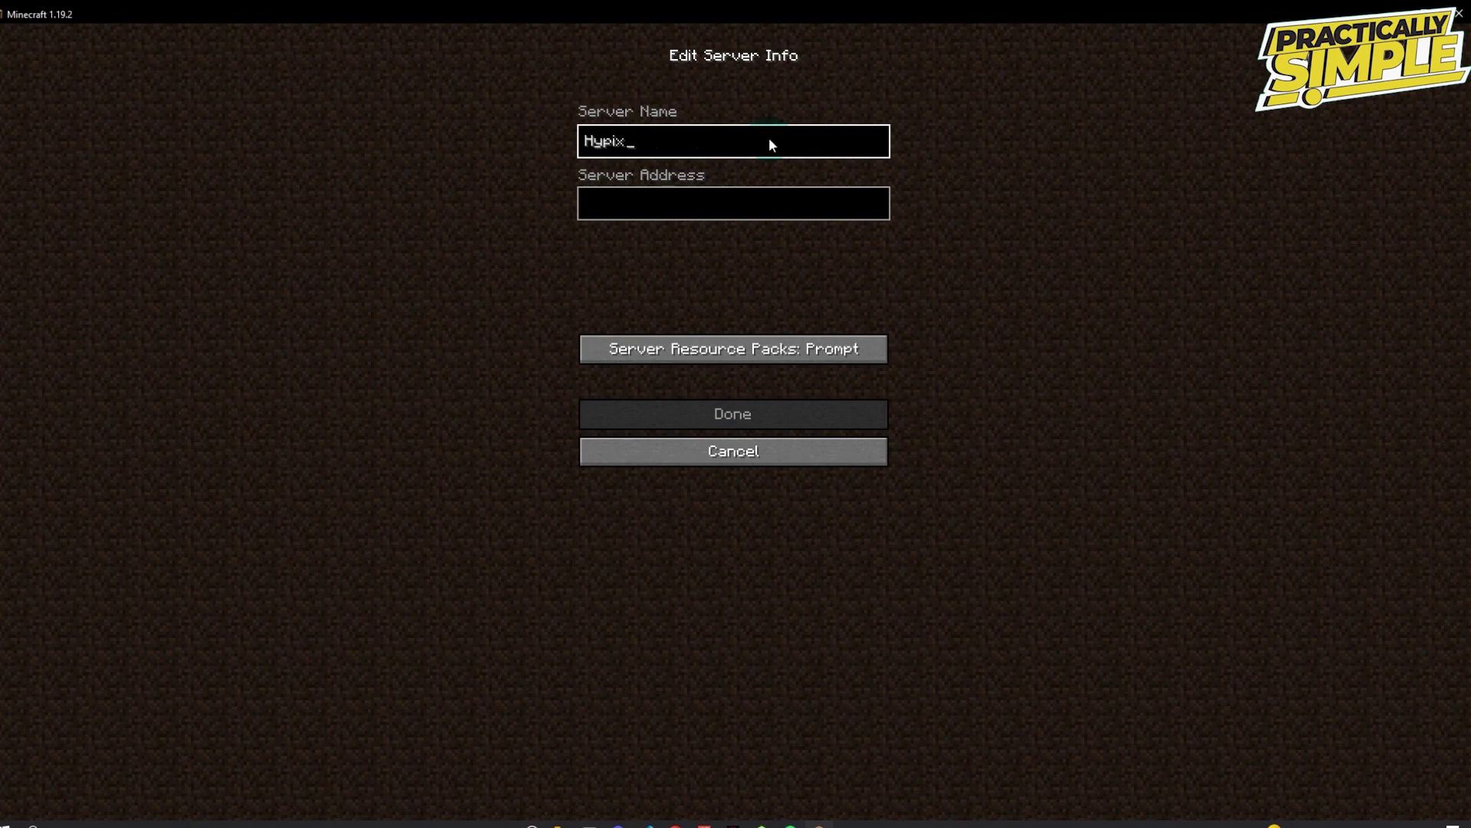
key(BackSpace)
key(BackSpace)
key(BackSpace)
key(BackSpace)
key(BackSpace)
key(BackSpace)
text(Skywars)
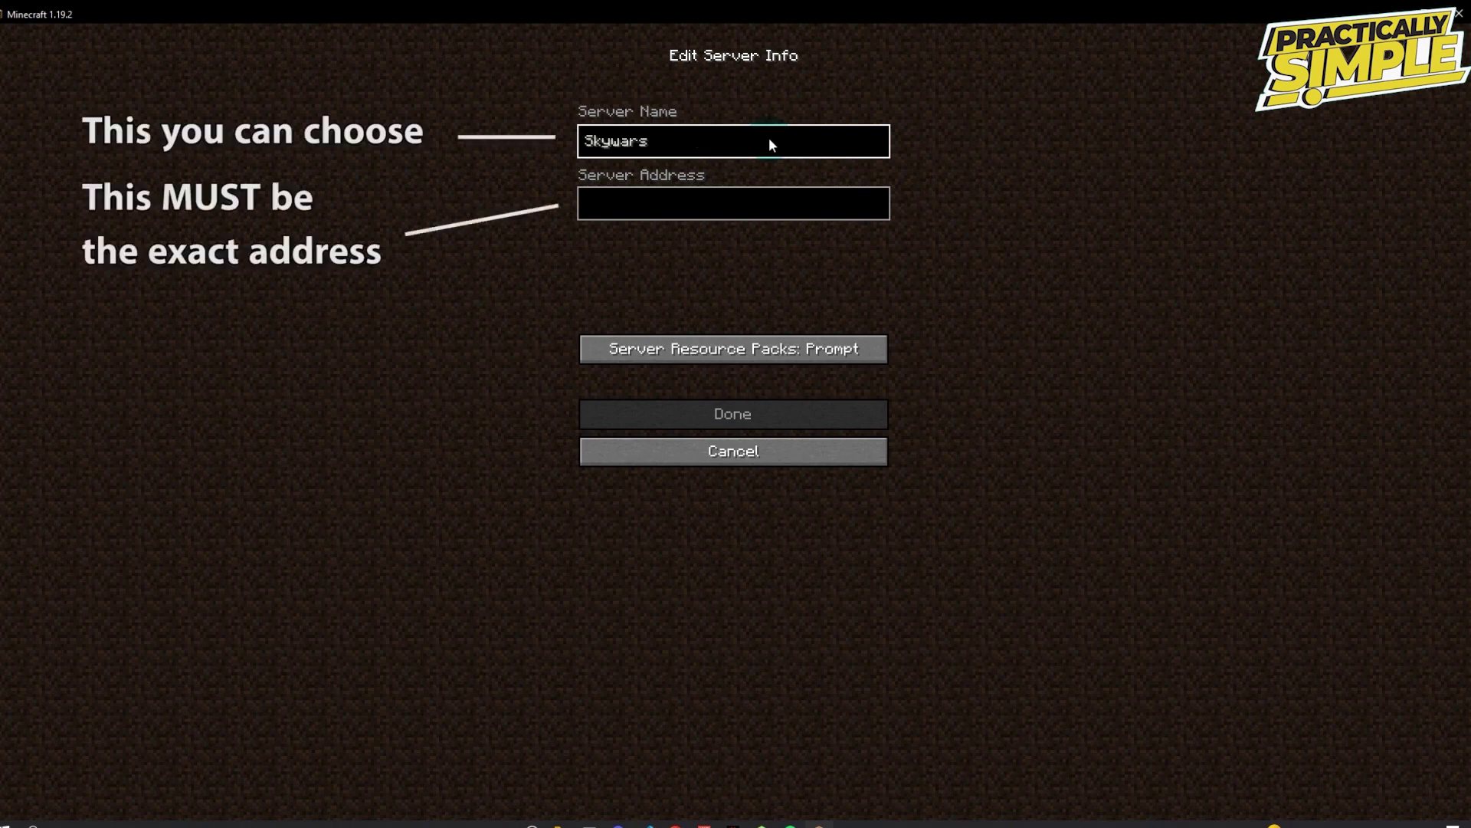
key(BackSpace)
key(BackSpace)
key(BackSpace)
key(BackSpace)
key(BackSpace)
key(BackSpace)
key(BackSpace)
- Name the server Hypixel and set its address to hypixel.net
text(Hypixel)
click(692, 203)
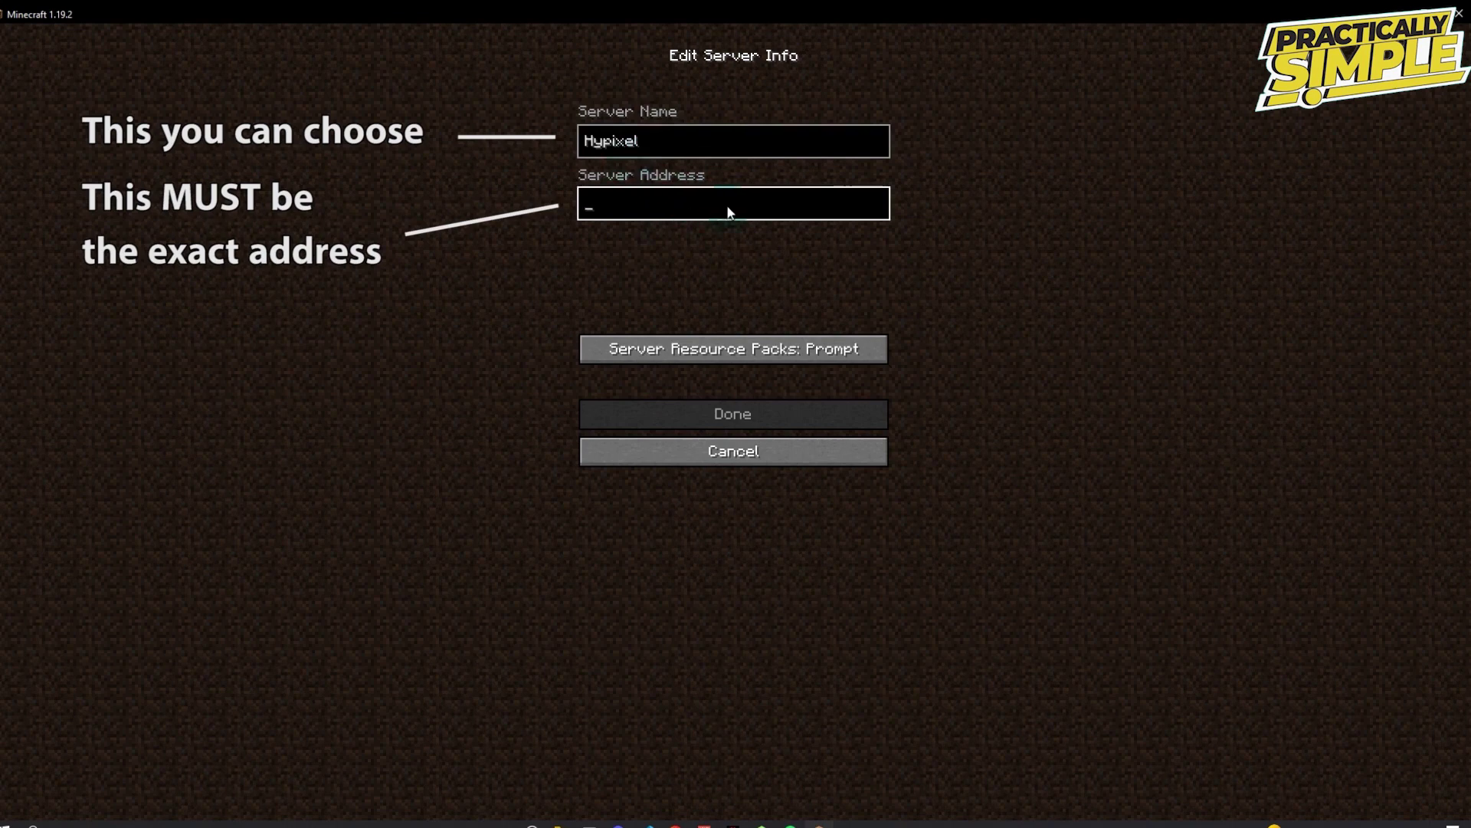
text(hypi)
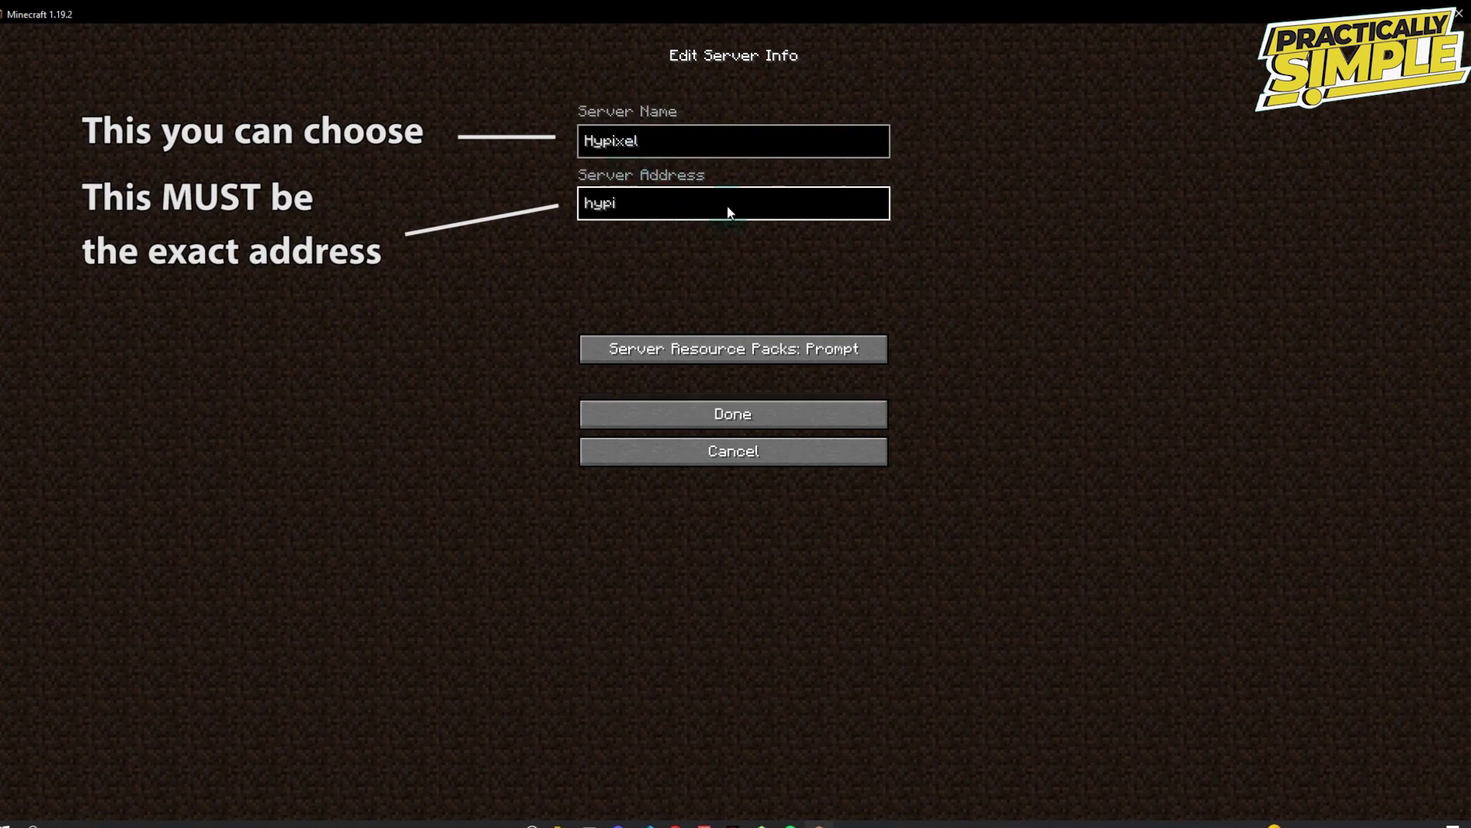
text(xel.net)
key(BackSpace)
key(BackSpace)
key(BackSpace)
key(BackSpace)
text(net)
key(BackSpace)
key(BackSpace)
key(BackSpace)
key(BackSpace)
text(.net)
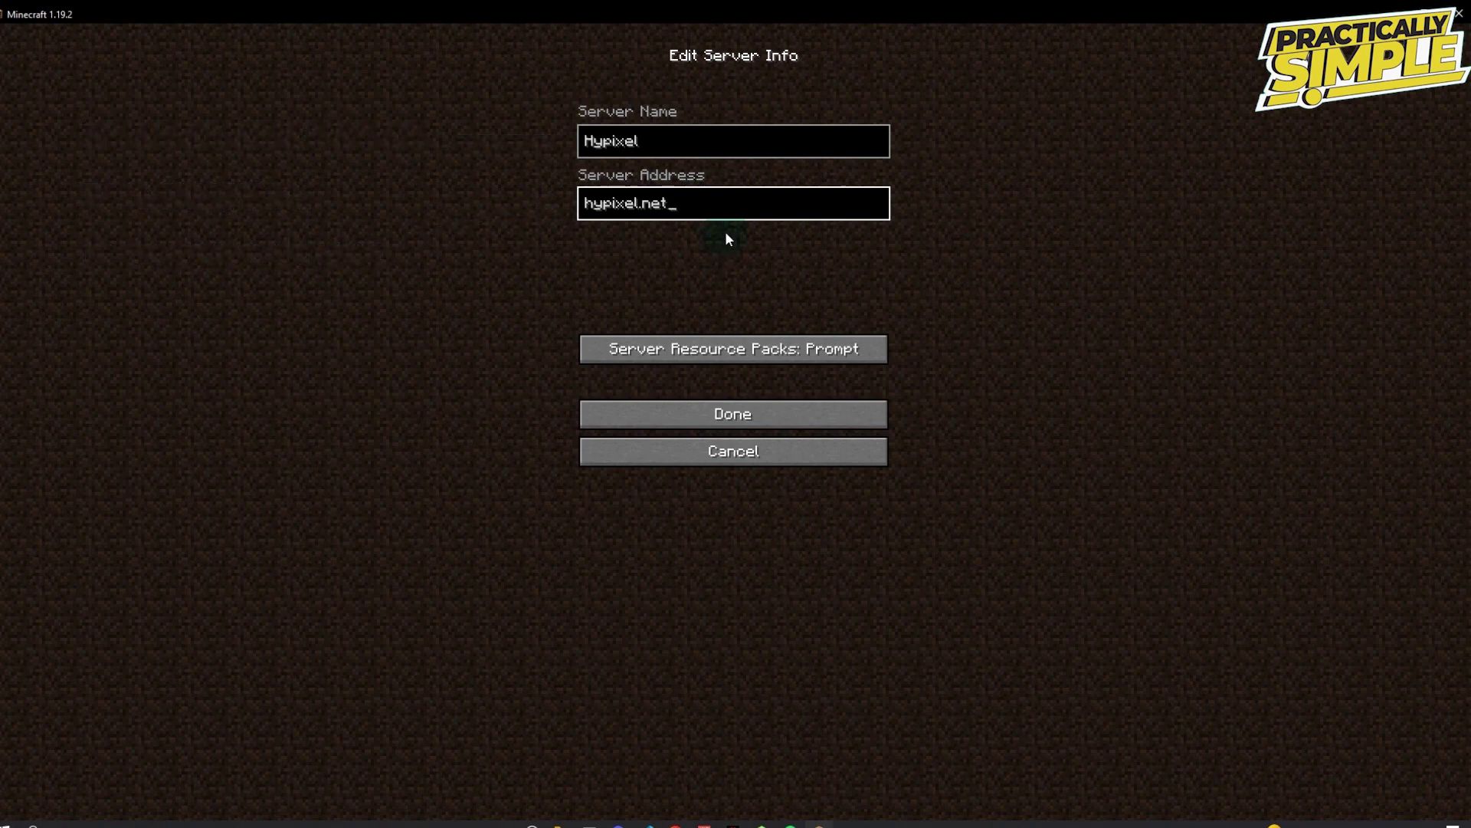
- Save the Hypixel server entry, join that server and dismiss its summer sale notice
click(755, 413)
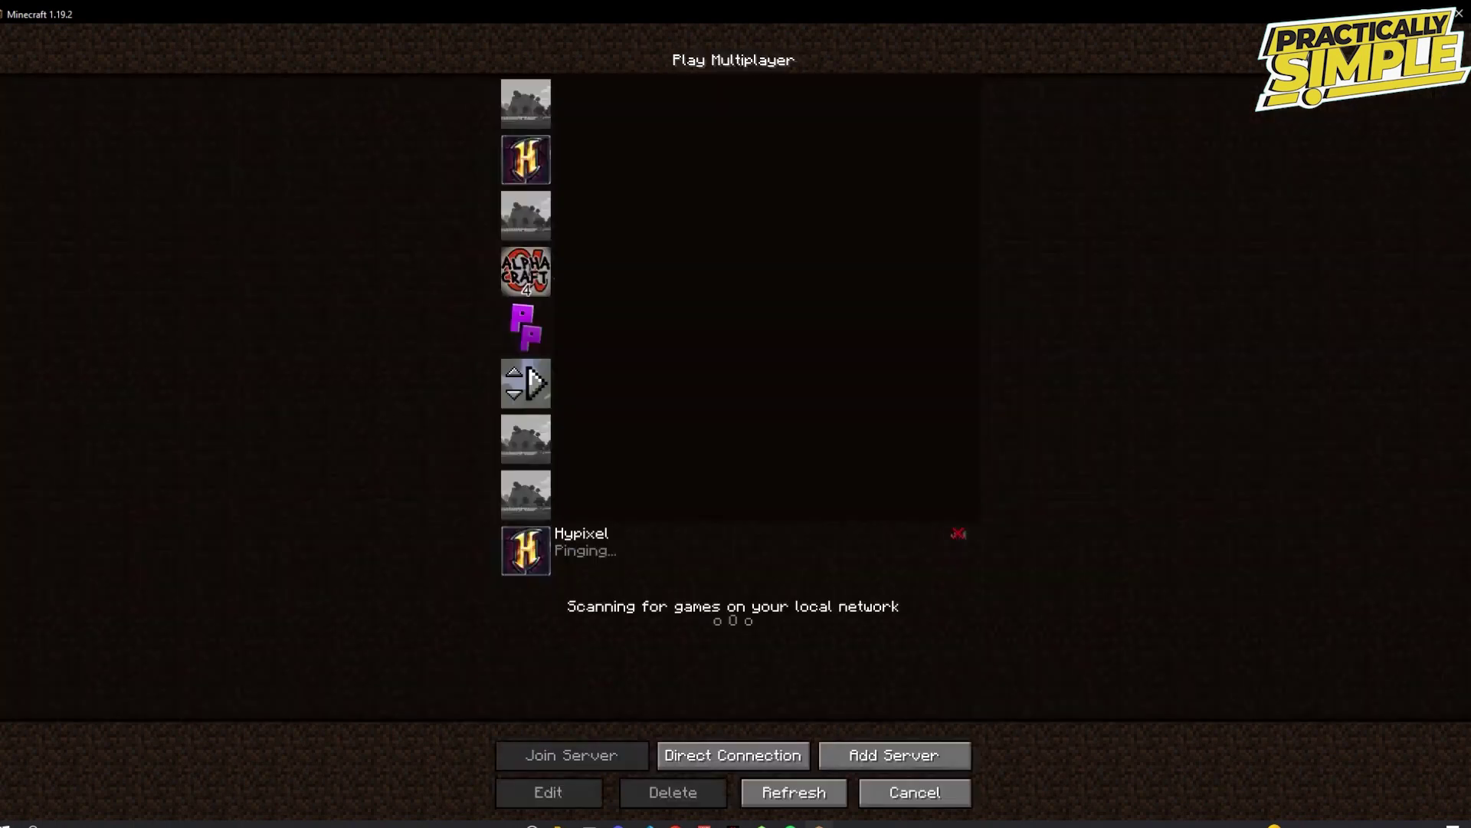
click(817, 549)
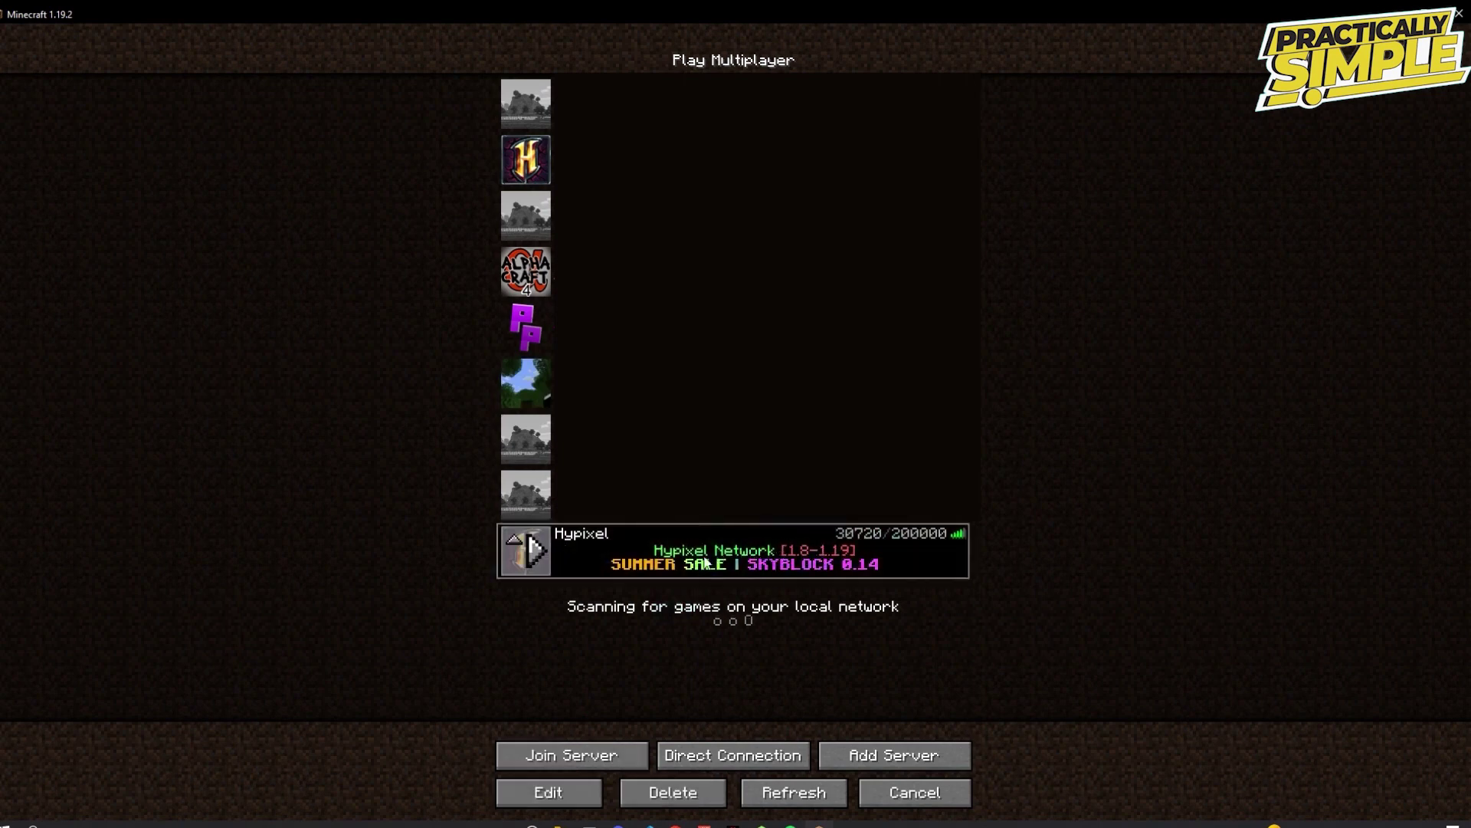
click(564, 751)
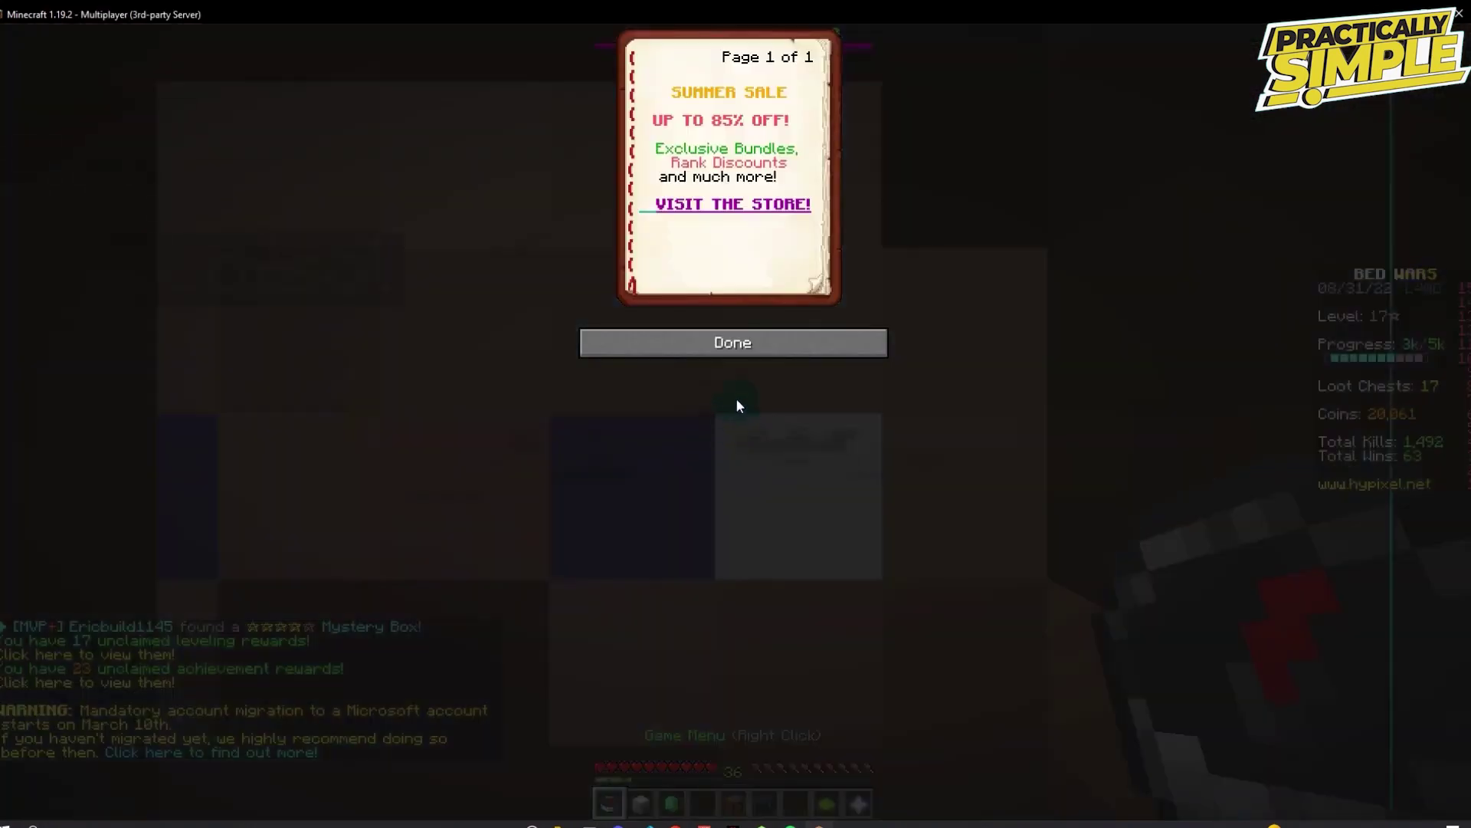
click(733, 343)
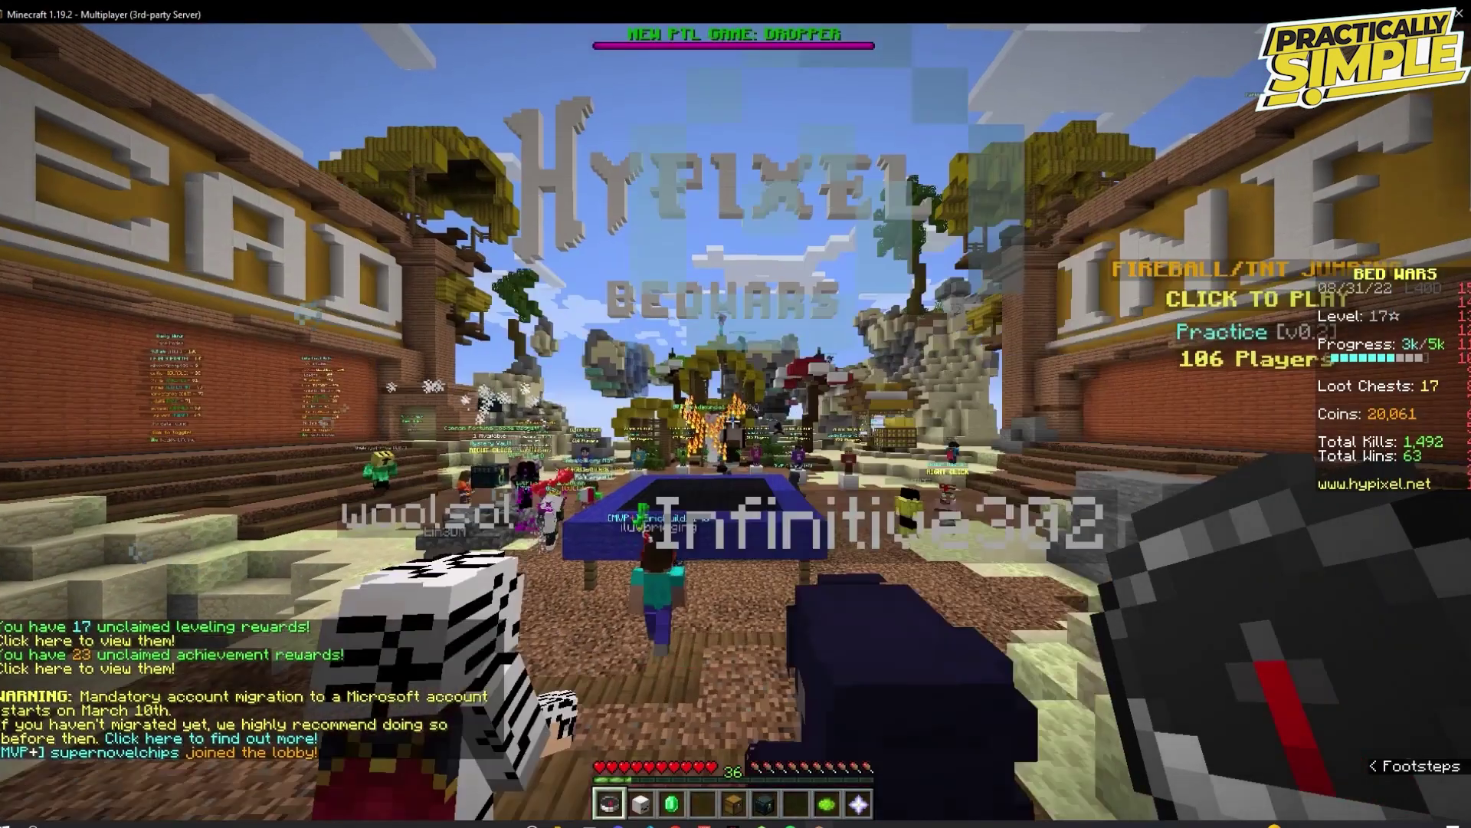
- Move through the Hypixel Bed Wars lobby towards the purple portal
key(space)
key(space)
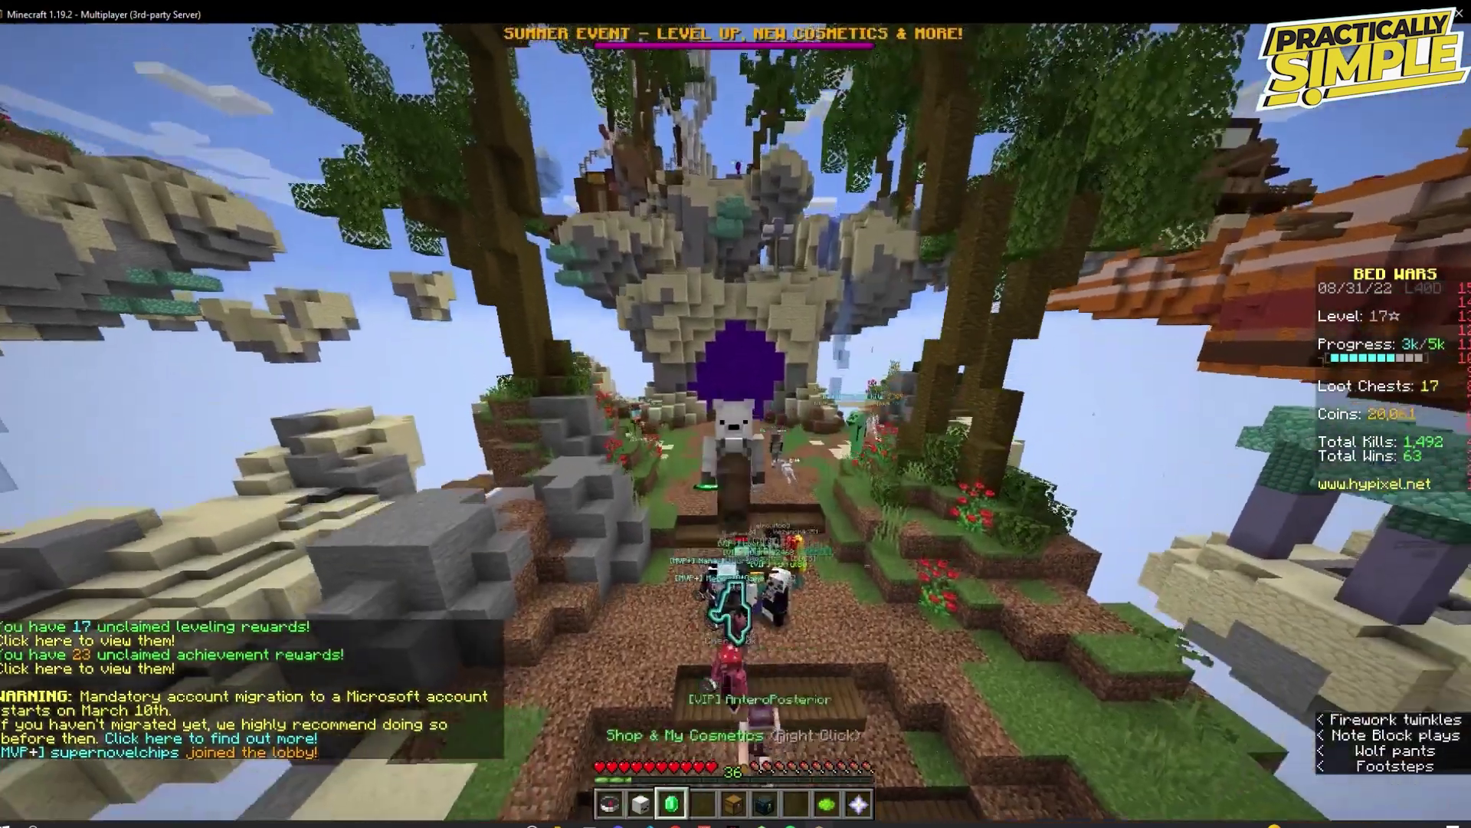
key(4)
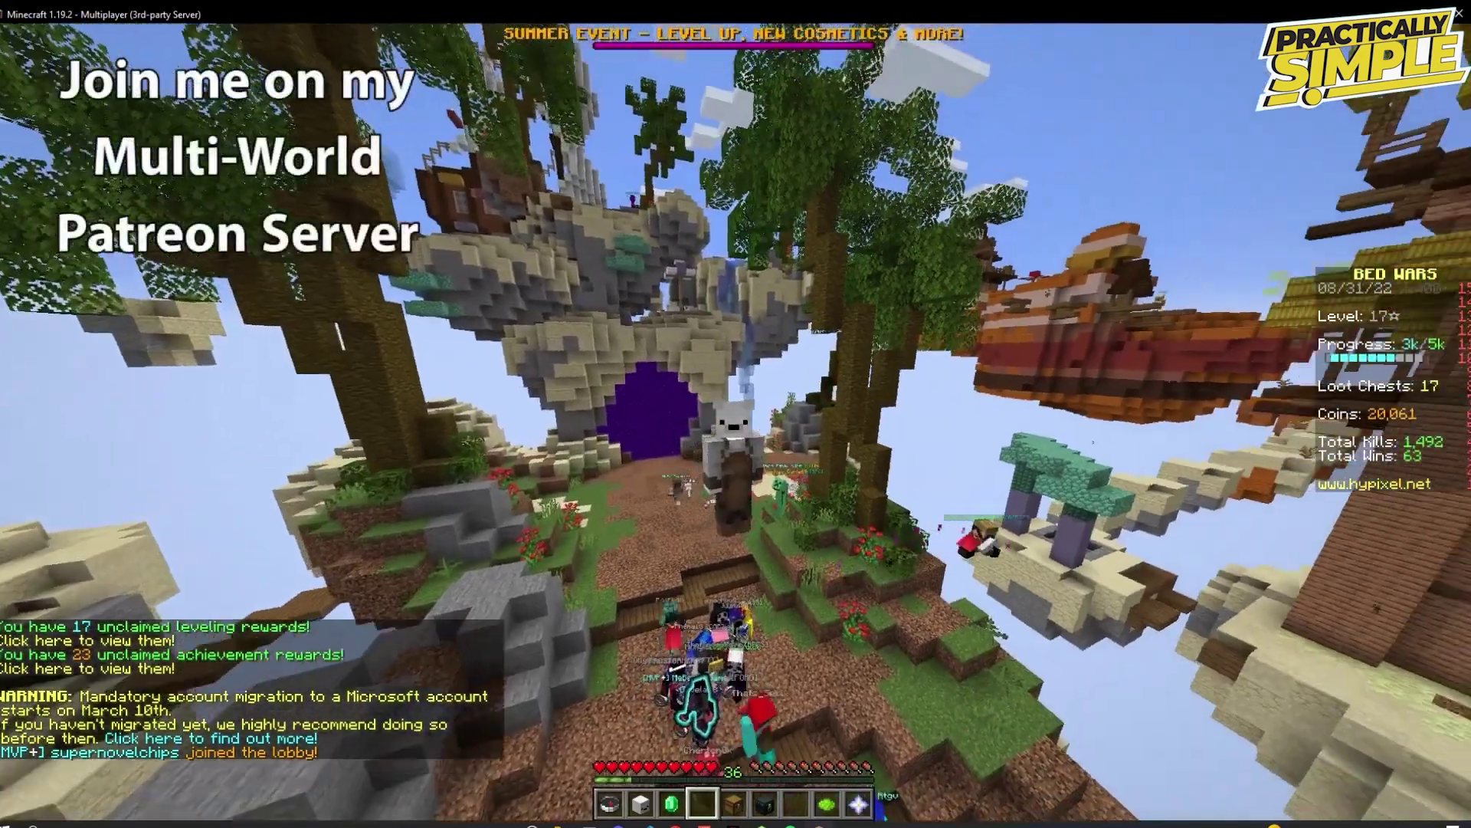
- Disconnect from the Hypixel server and return to the title screen
key(Escape)
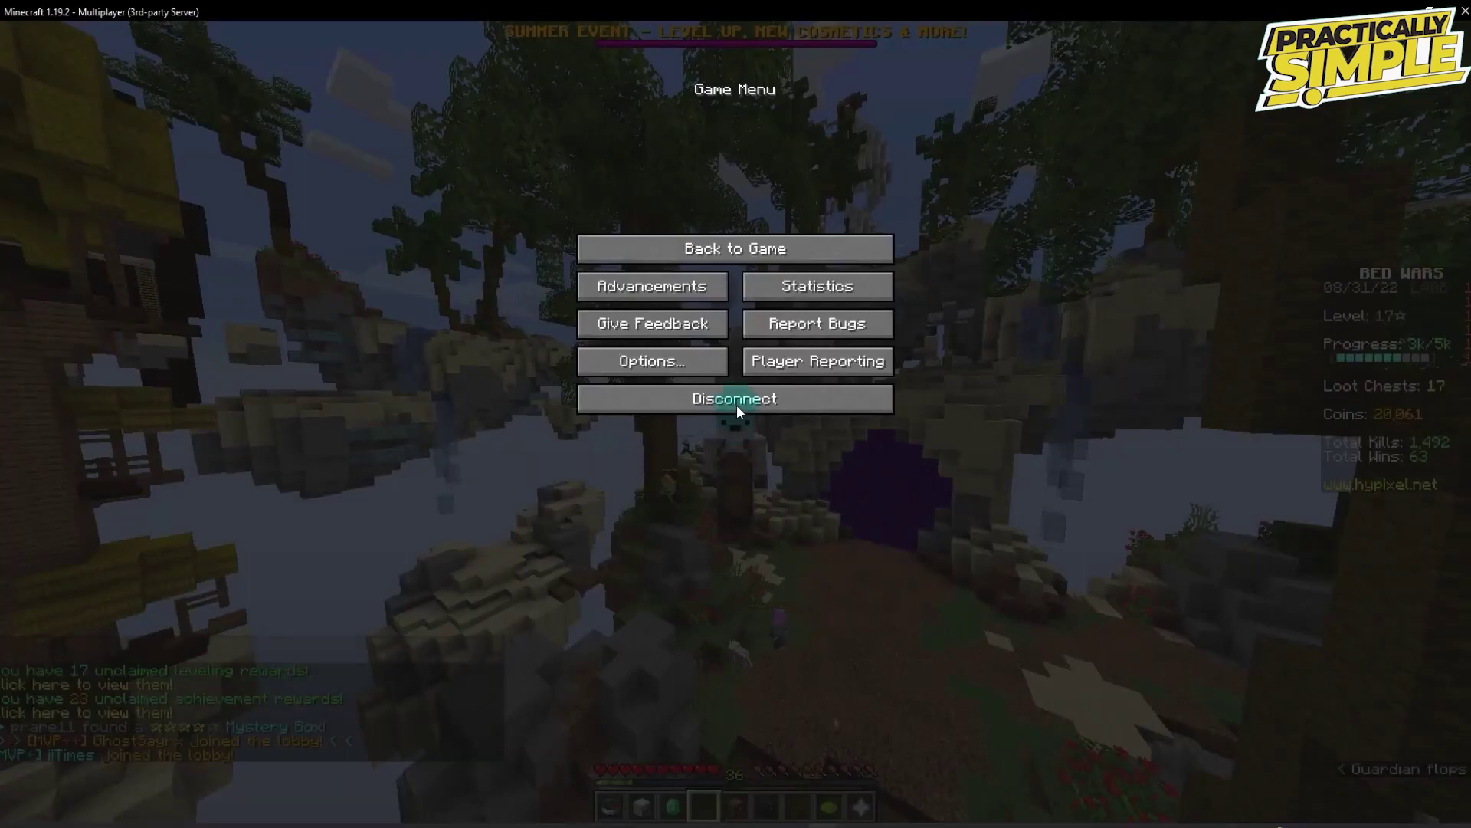
click(738, 402)
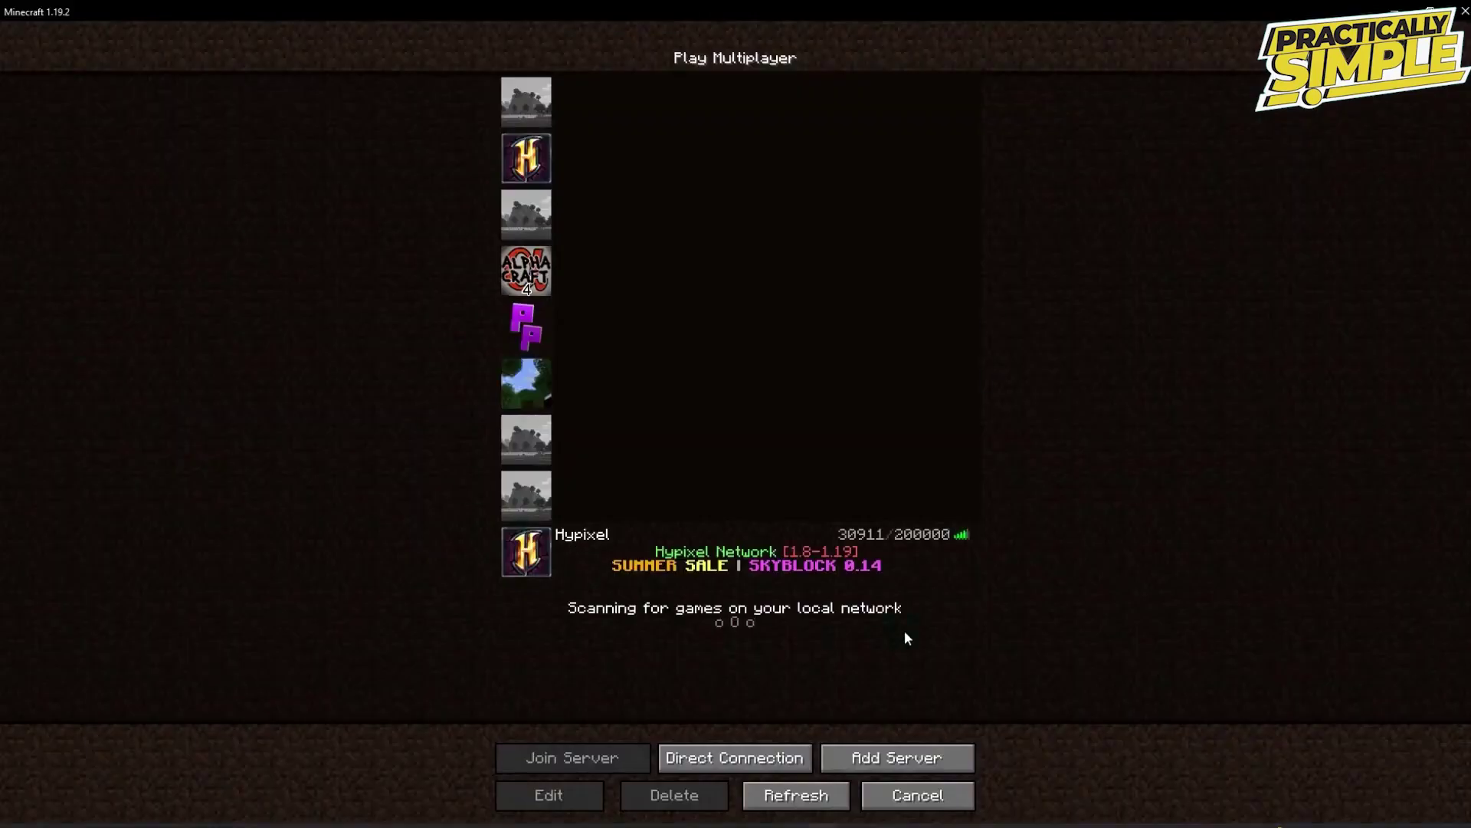
key(Escape)
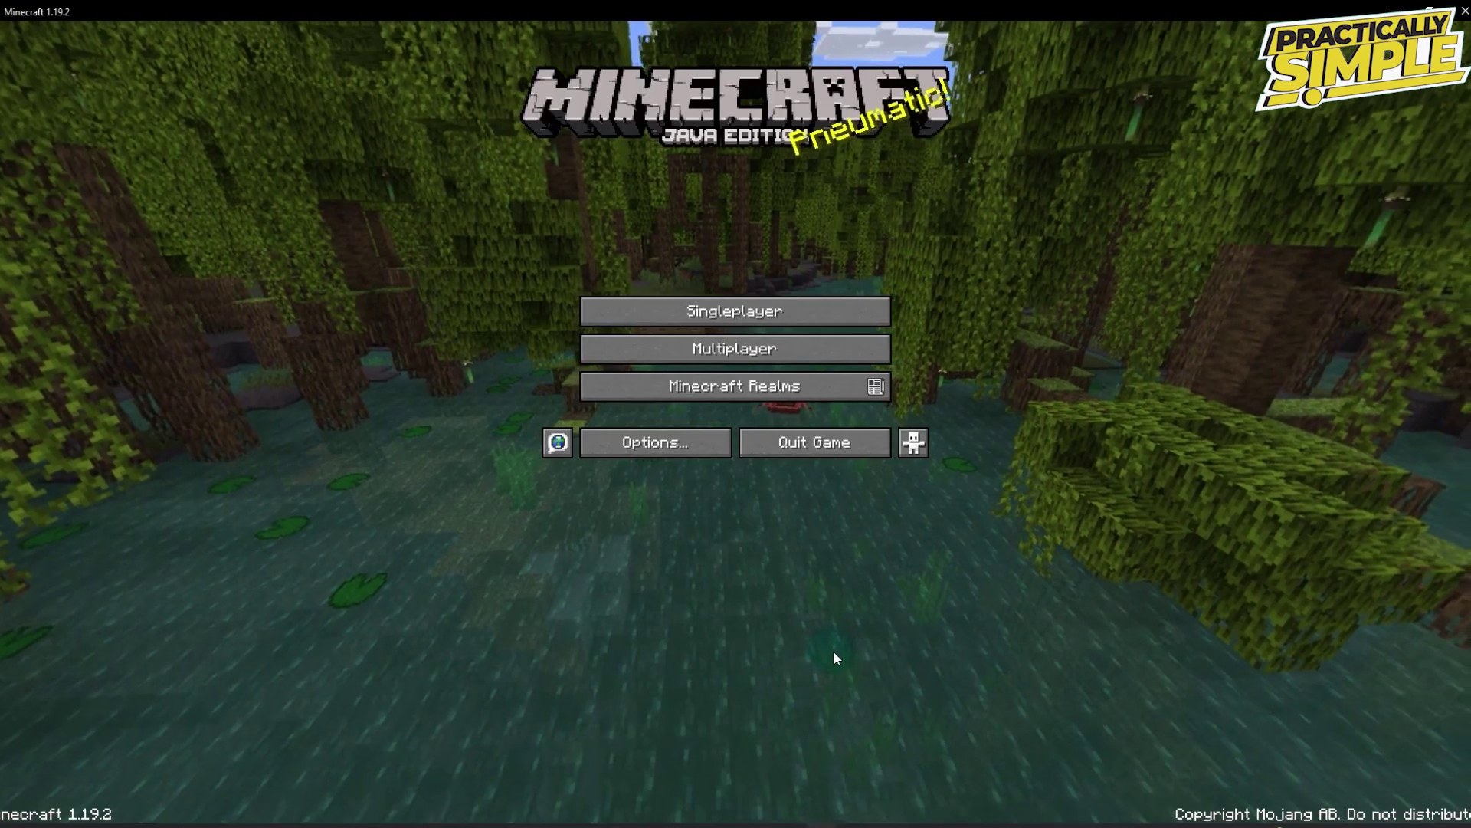
- Start creating a new singleplayer world and name it with the owner's first name in possessive form followed by "World"
click(753, 318)
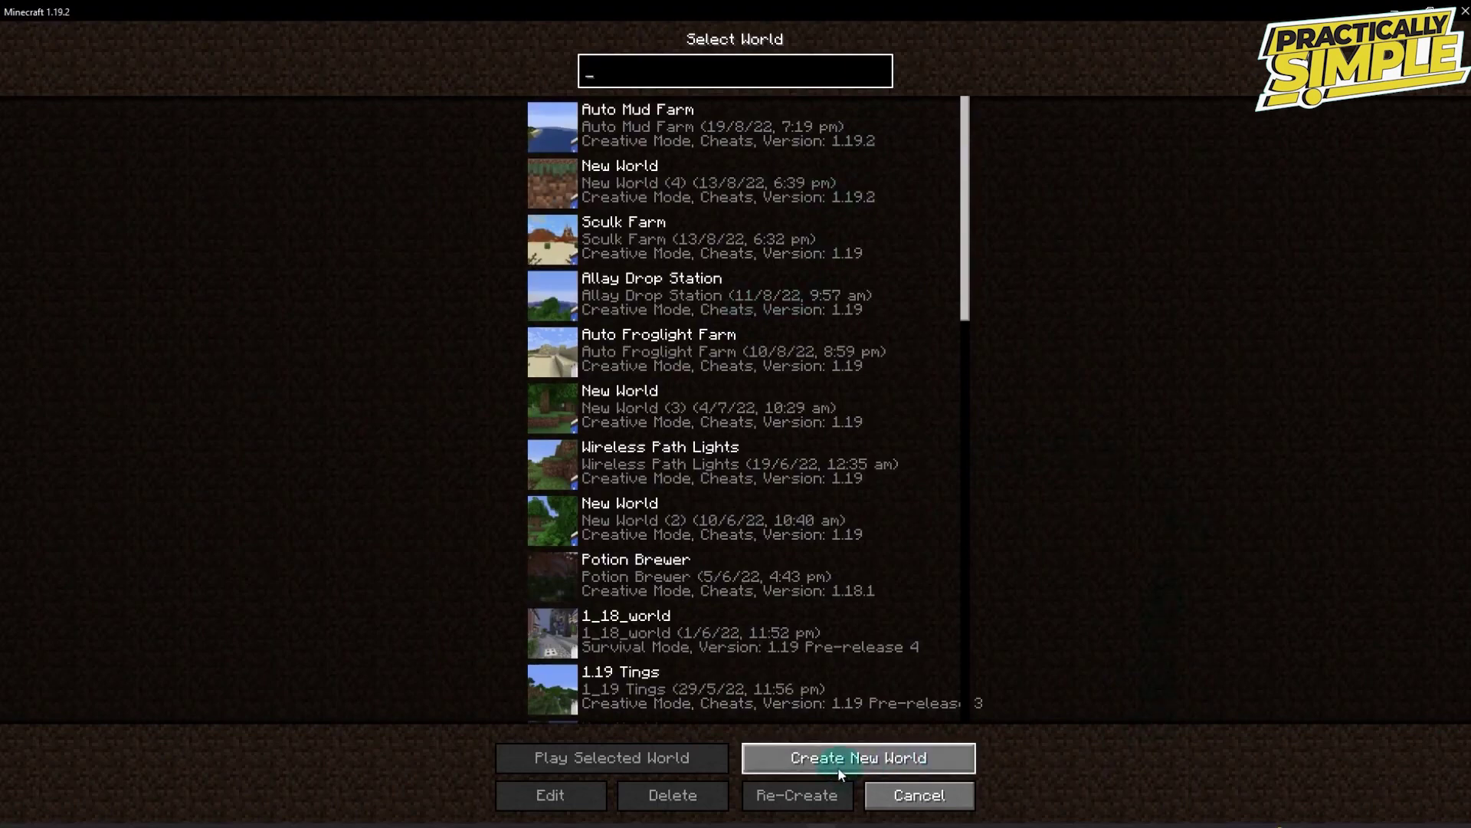
click(867, 769)
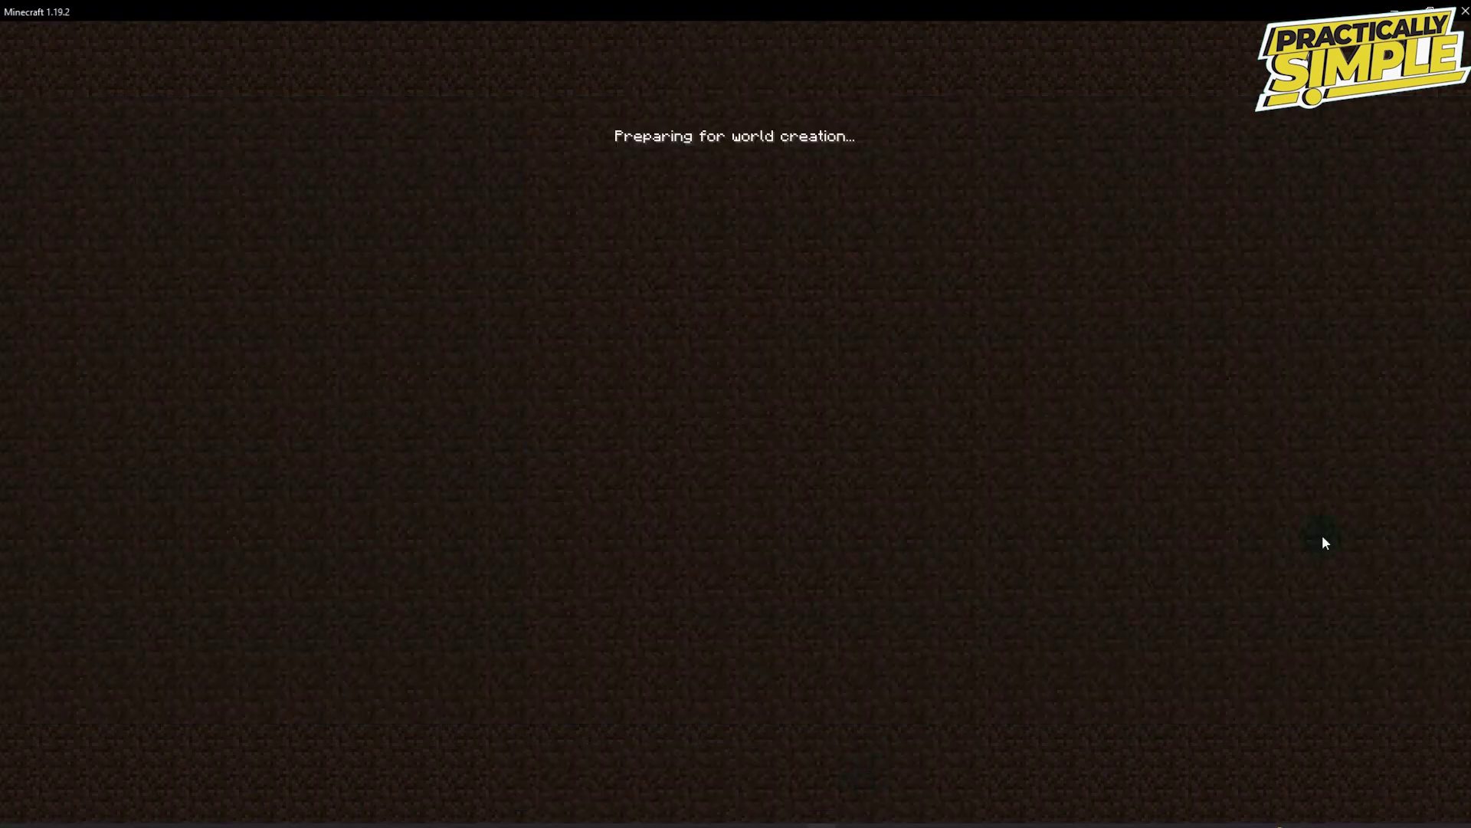
key(BackSpace)
key(BackSpace)
key(BackSpace)
key(BackSpace)
key(BackSpace)
key(BackSpace)
key(BackSpace)
key(BackSpace)
key(BackSpace)
text(Jax's World)
- Cycle the new world's game mode through Survival and Hardcore, and leave it set to Creative
click(682, 206)
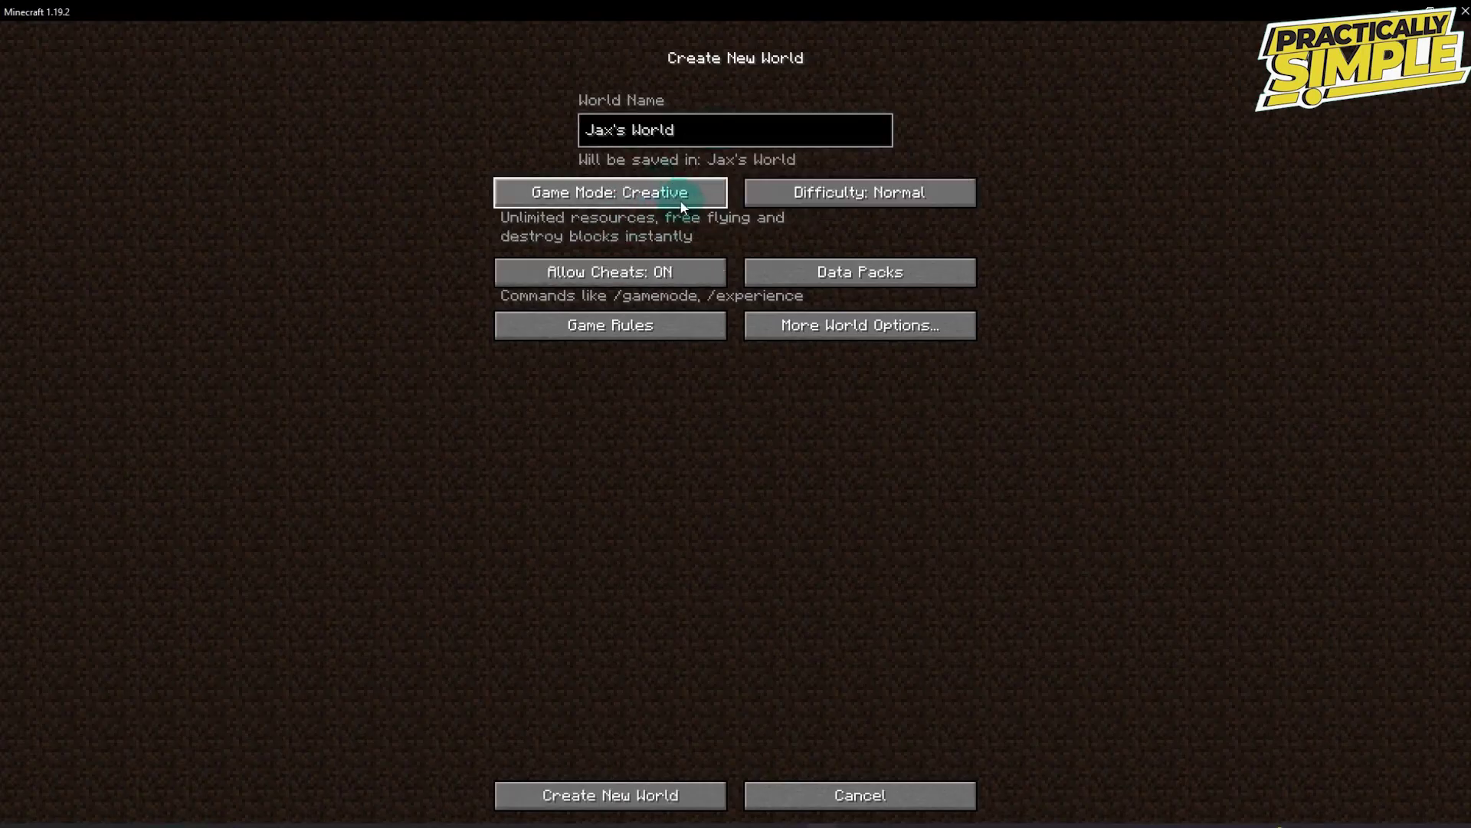
click(682, 205)
click(682, 205)
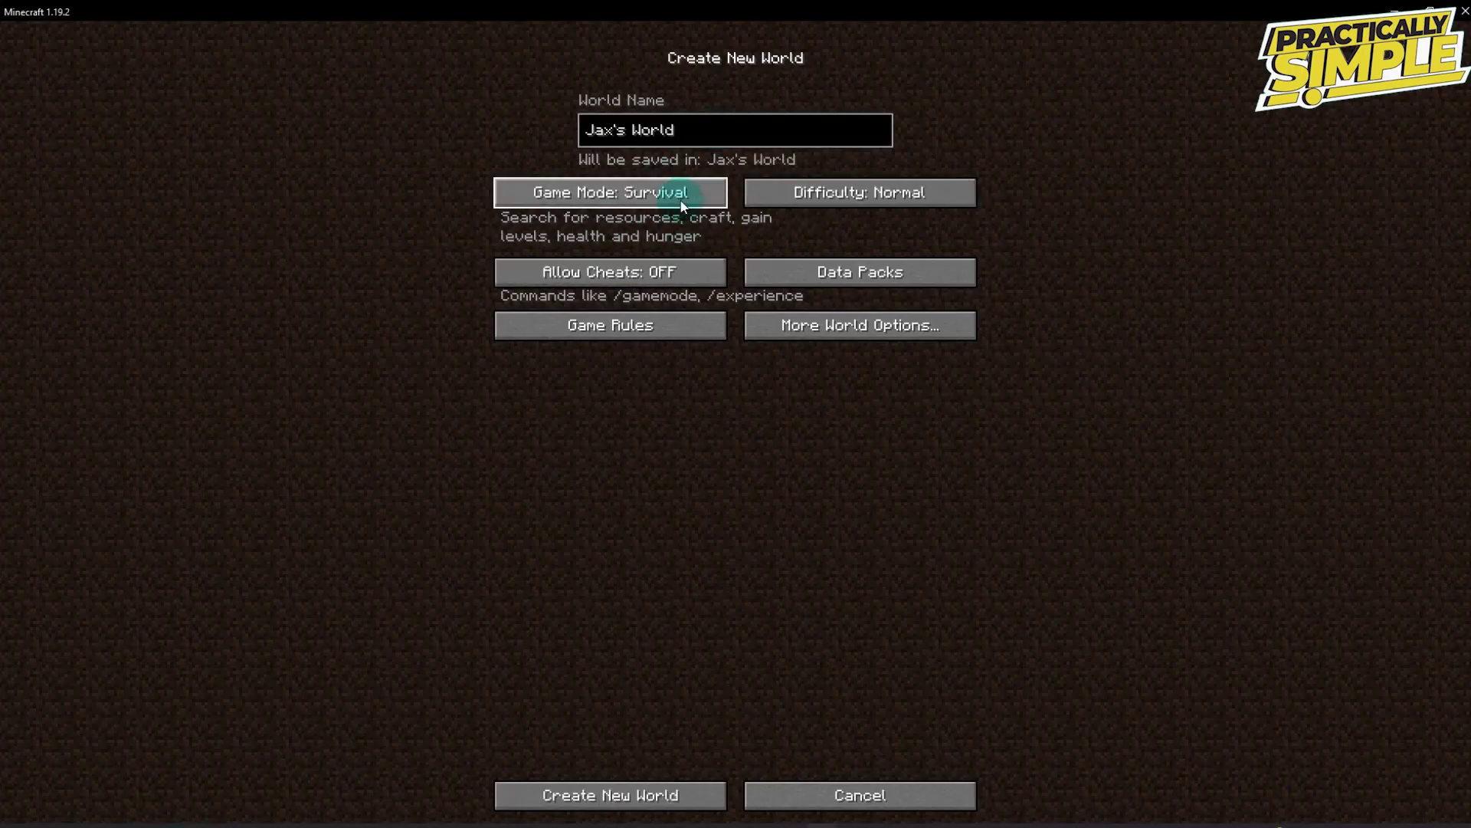
click(683, 204)
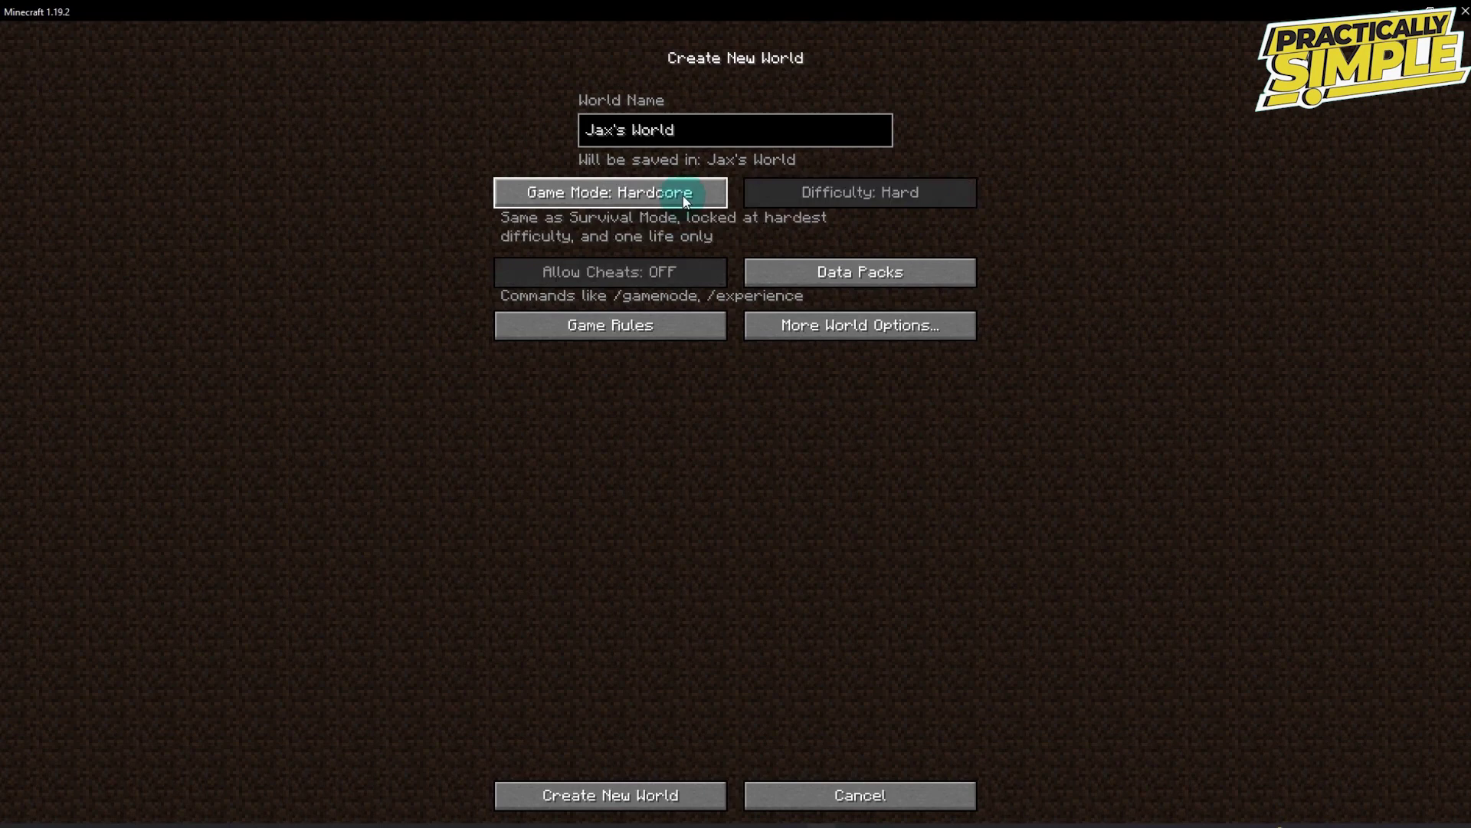
click(683, 195)
click(682, 196)
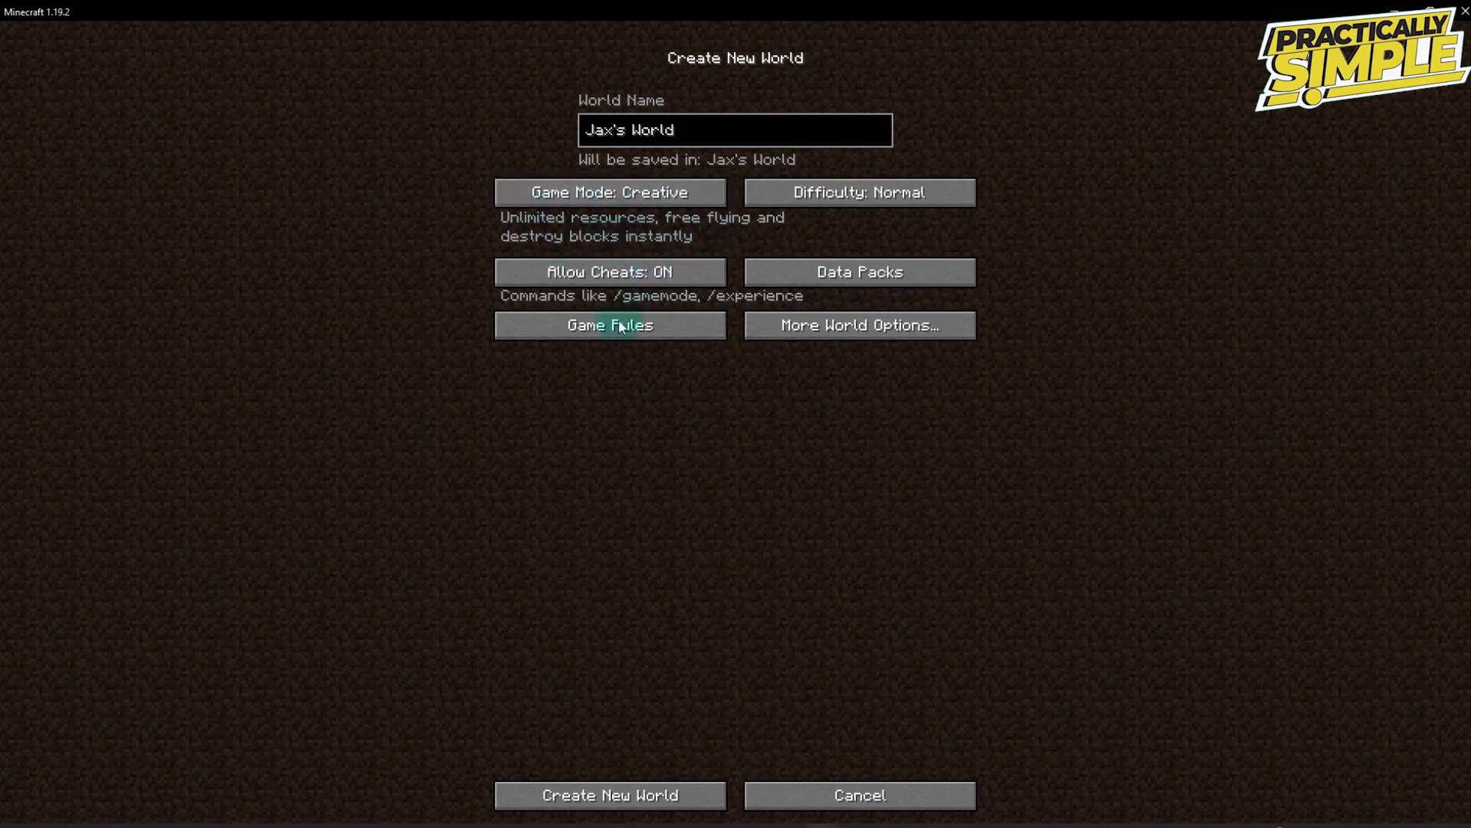
- Review the new world's game rules and its additional options such as seed, structures, world type and bonus chest
click(651, 327)
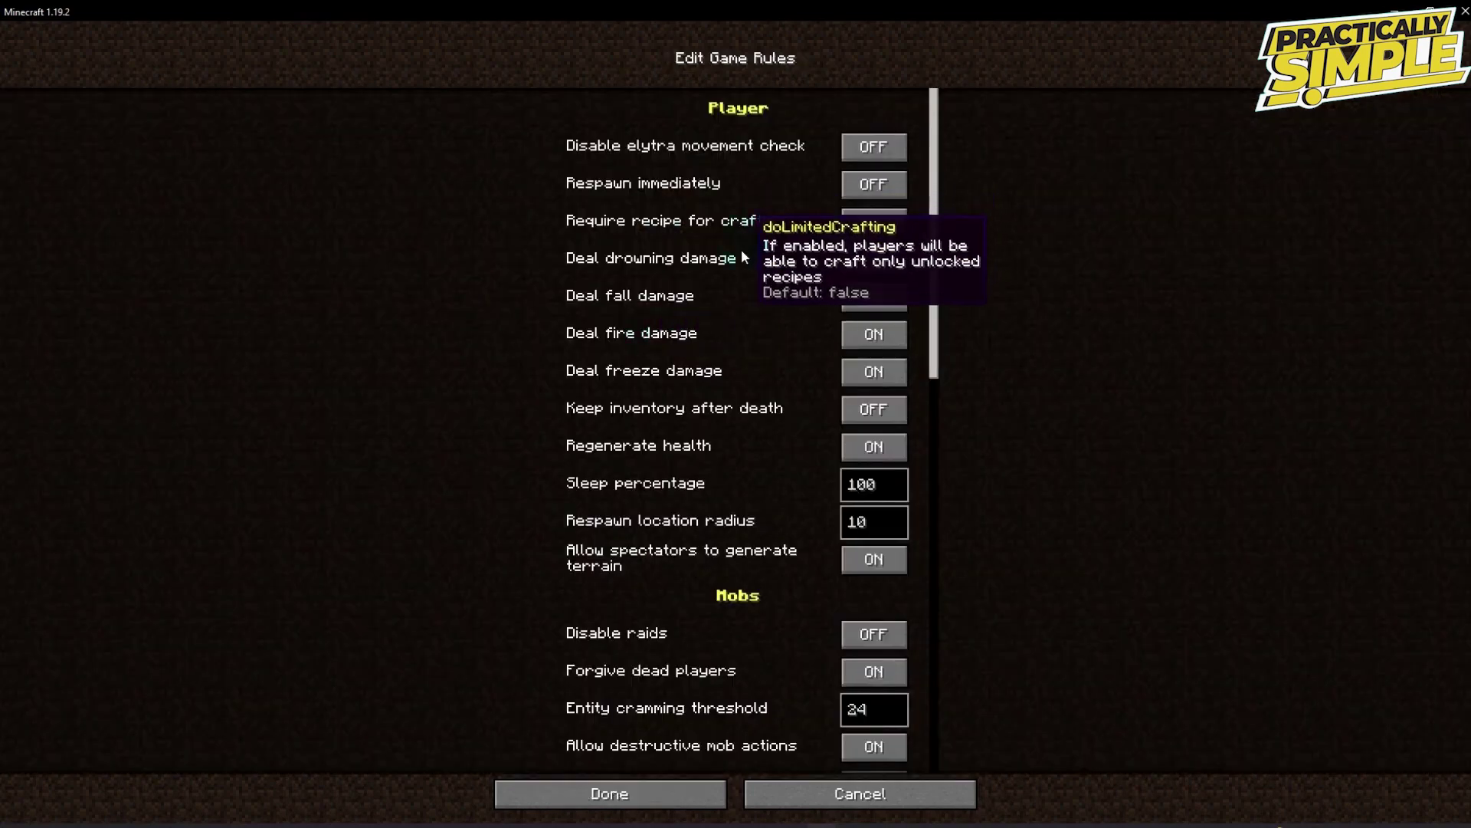
key(Escape)
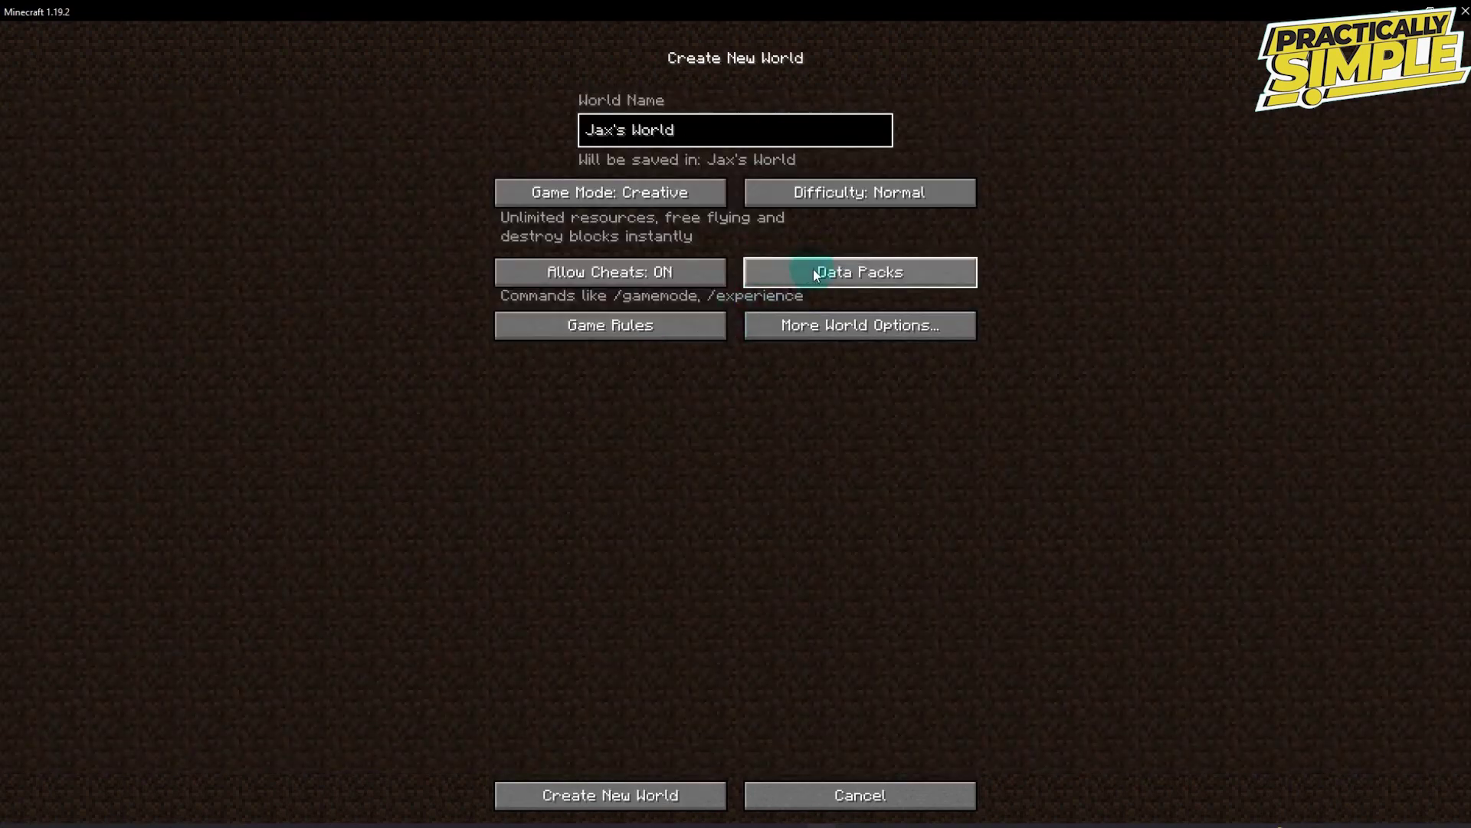
click(849, 336)
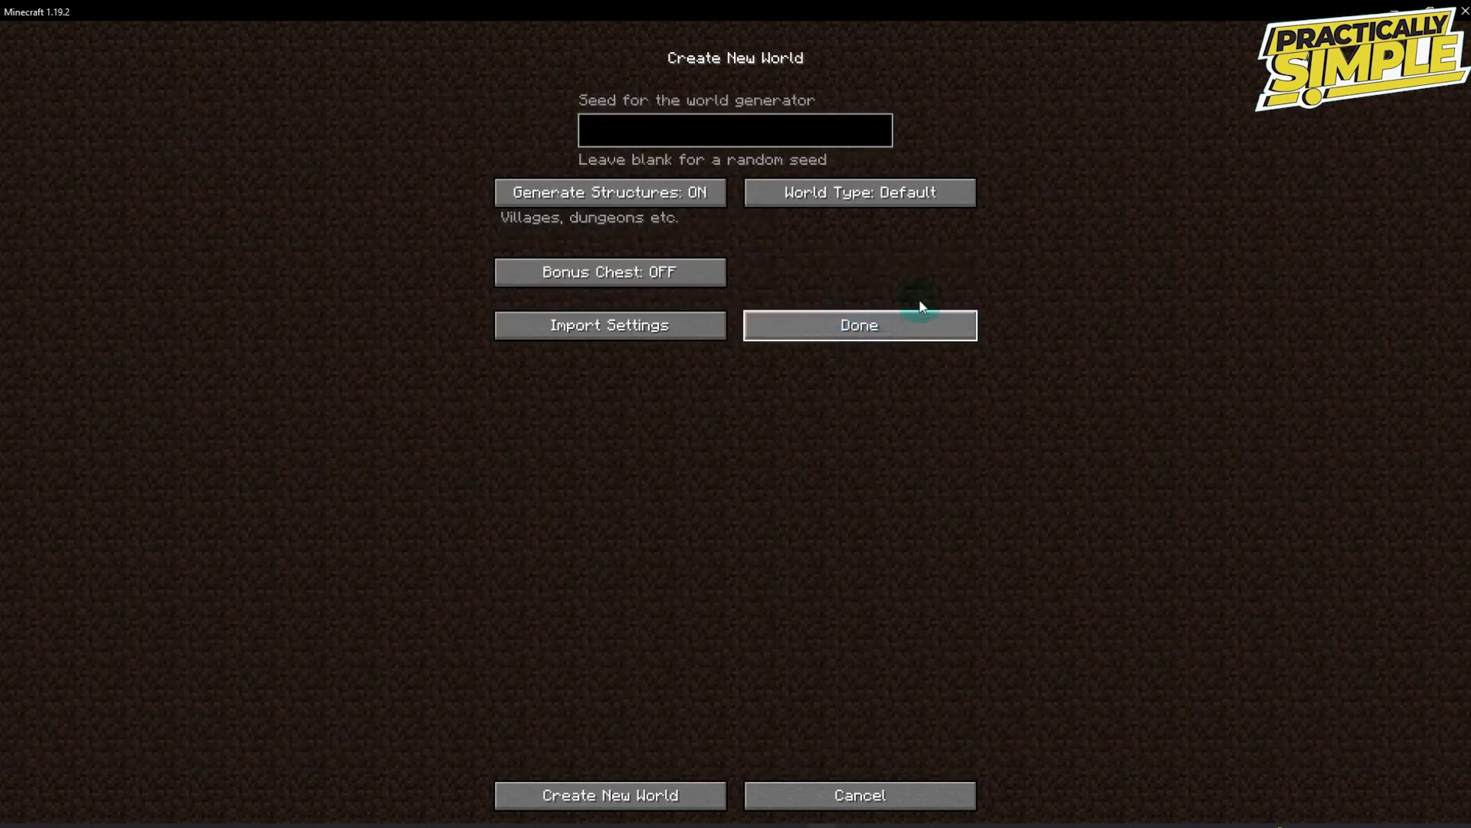
click(854, 334)
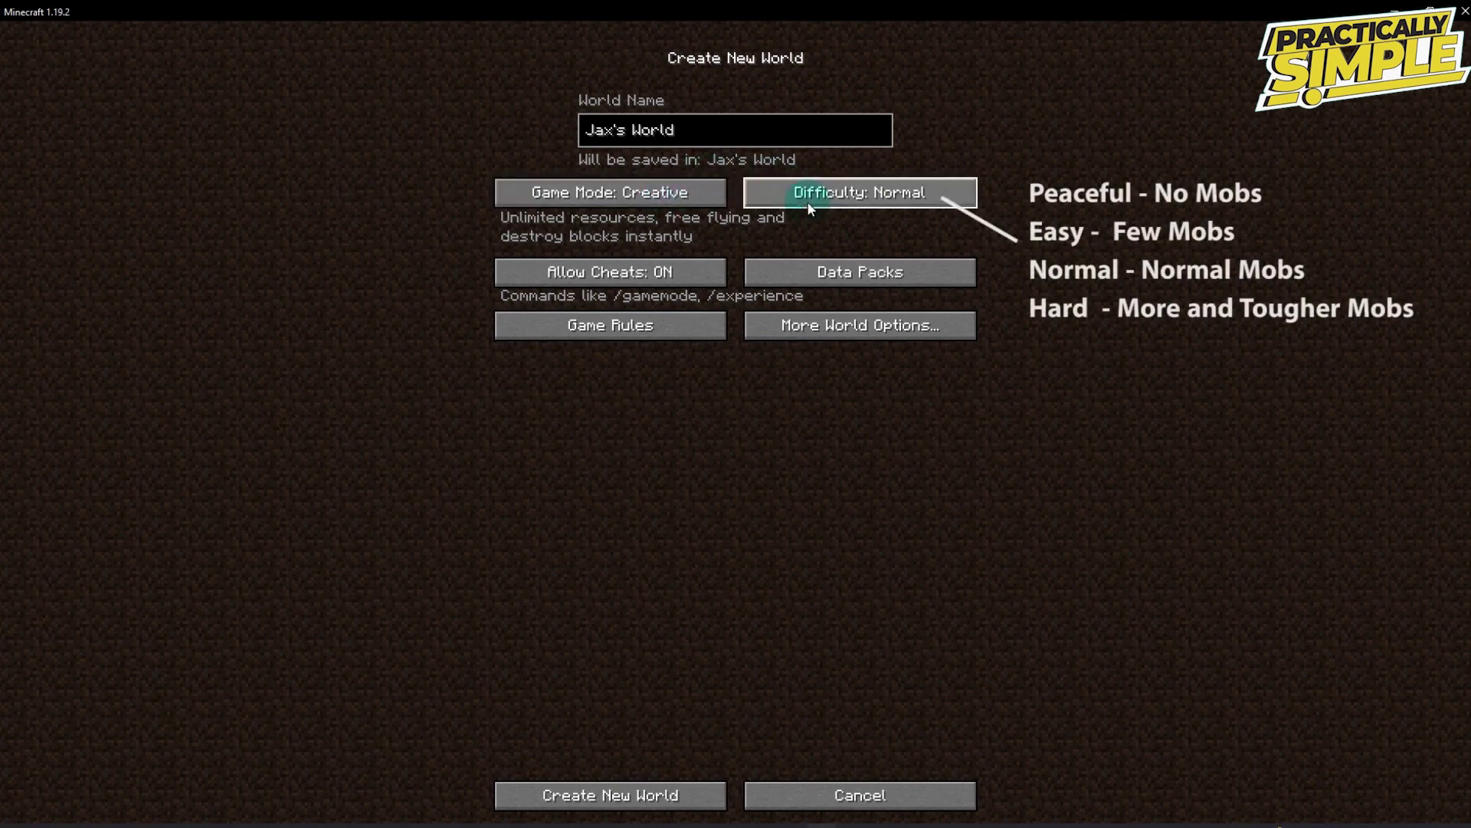
- Set the difficulty to Peaceful and create the new world
click(885, 192)
click(954, 198)
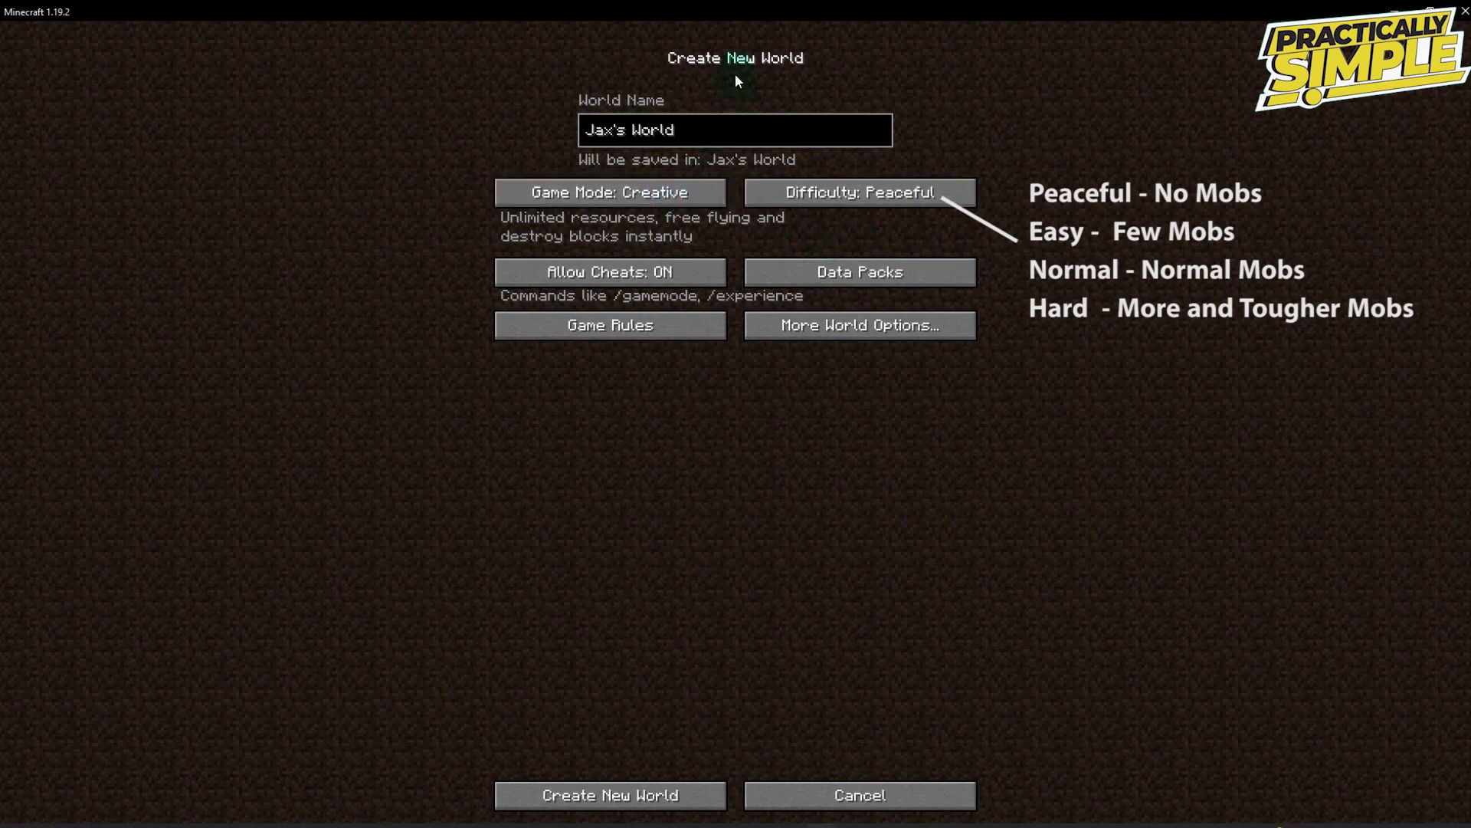
click(636, 797)
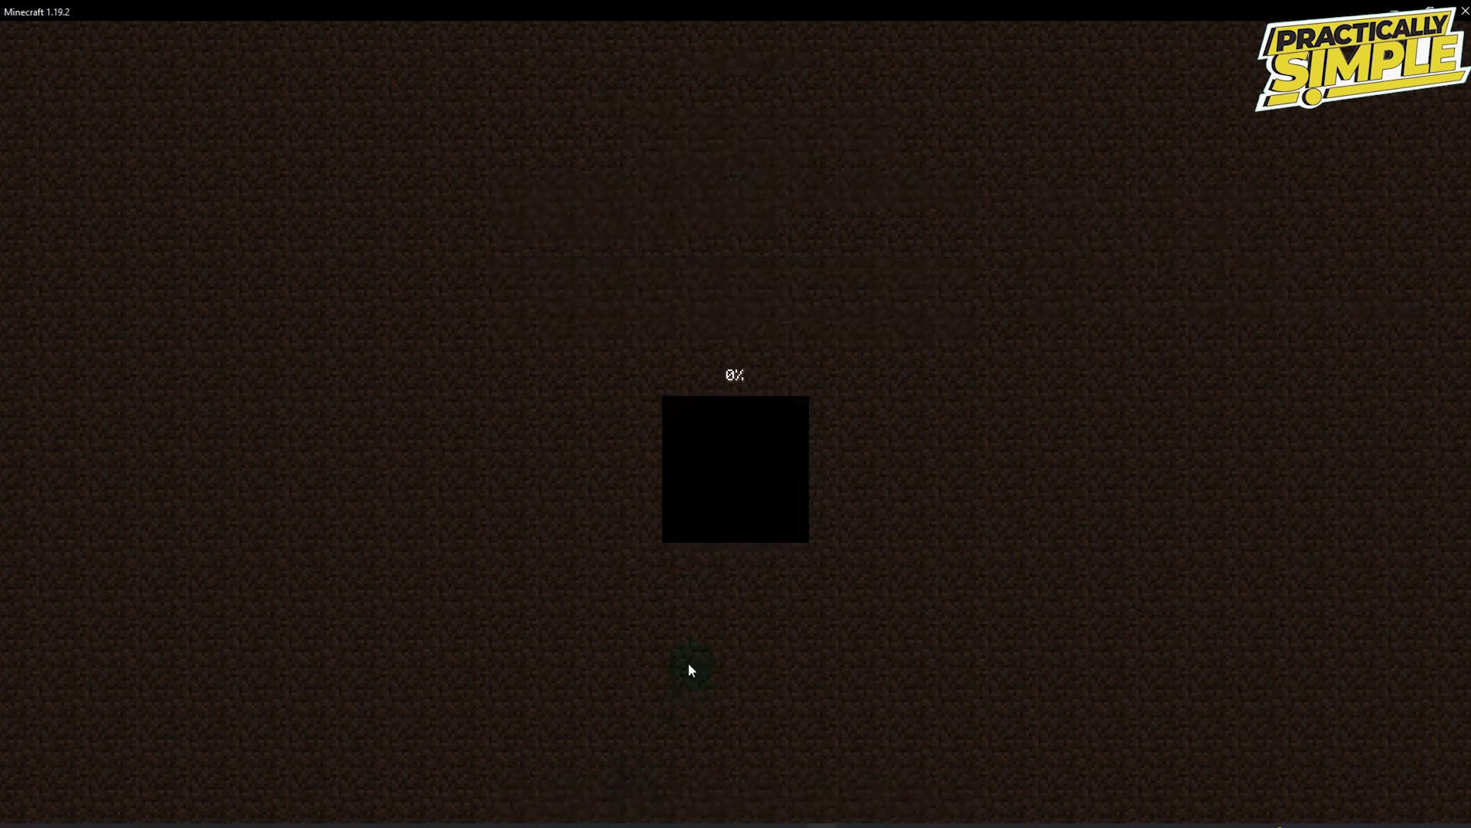